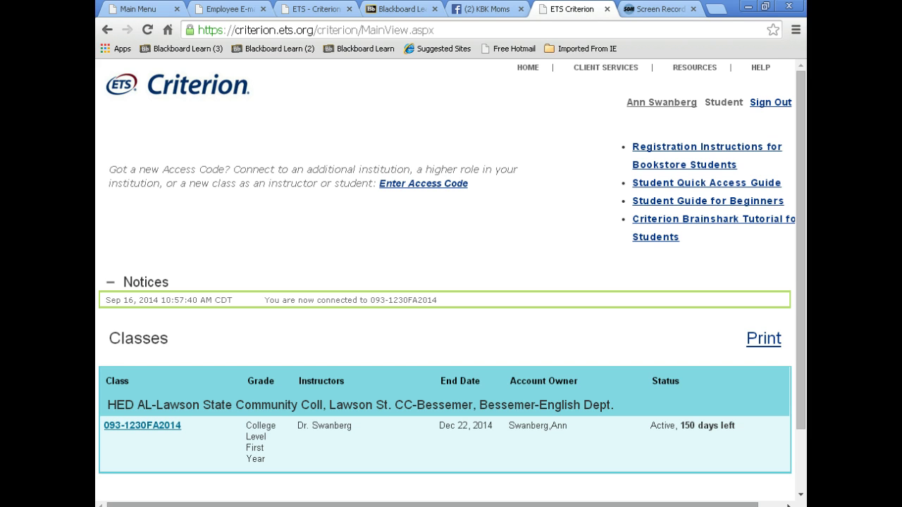
Open the Narrative Body Paragraph assignment from class 093-1230FA2014's Assignments list
left_click(156, 430)
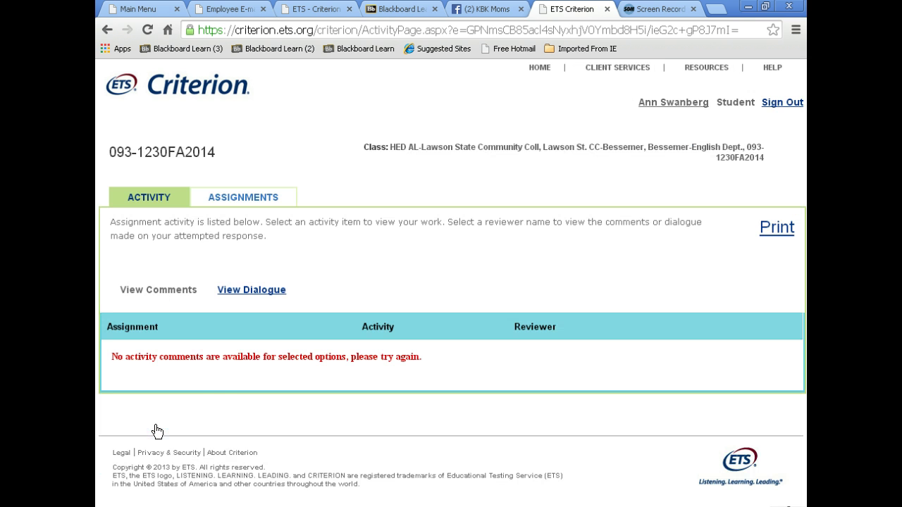
left_click(248, 200)
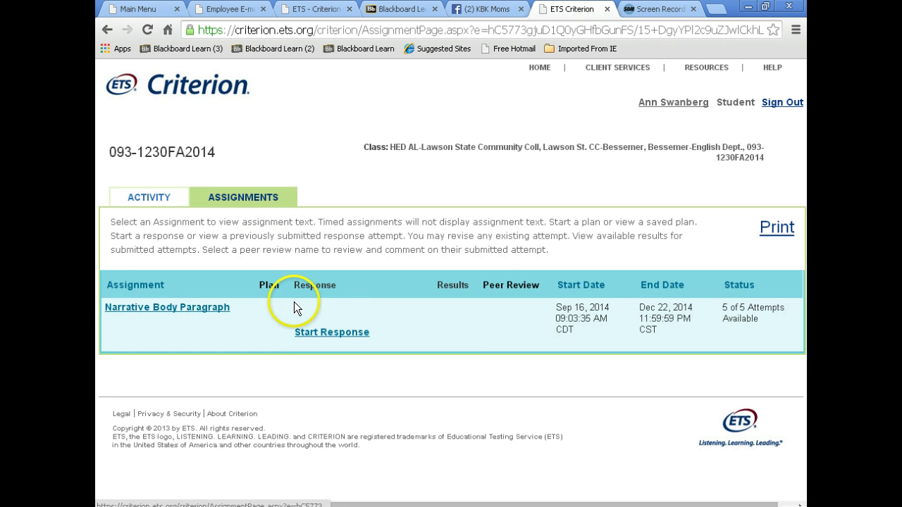
left_click(156, 313)
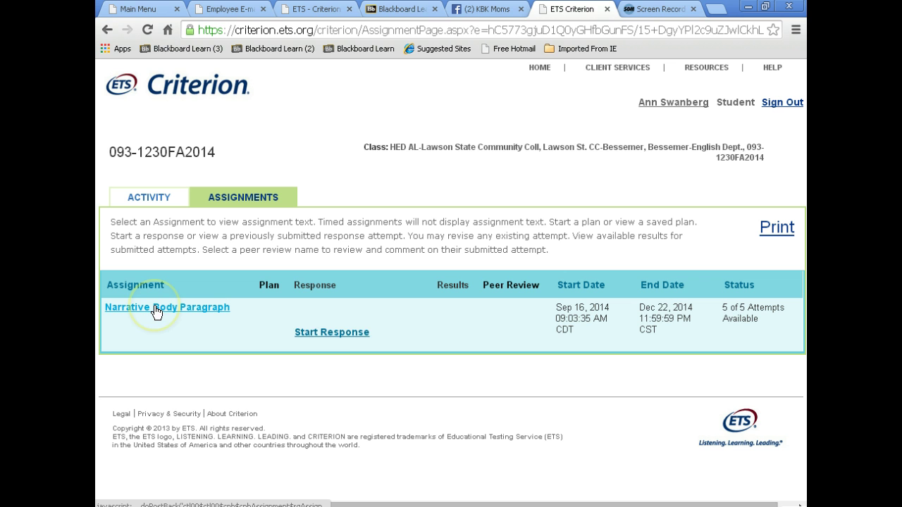
left_click(349, 325)
left_click(338, 337)
left_click(339, 337)
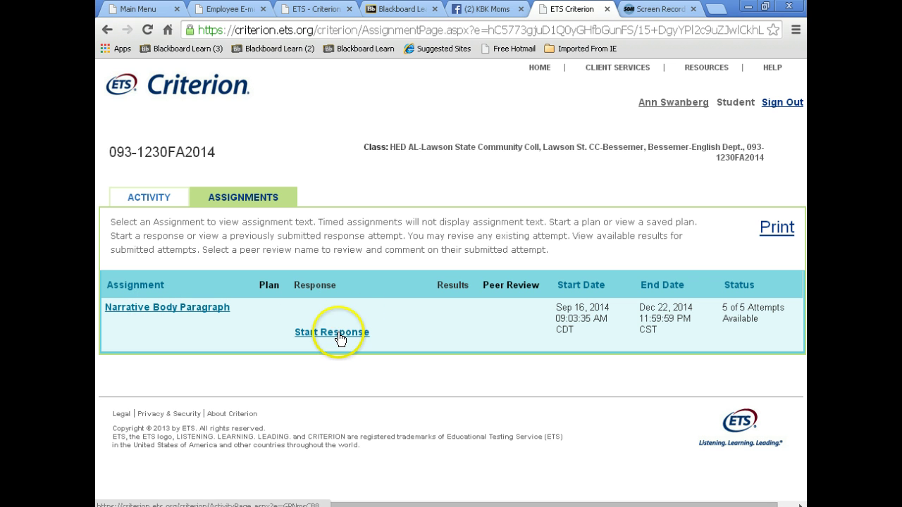
Start Attempt 1's response and ready the empty essay editor before going to Word
left_click(339, 337)
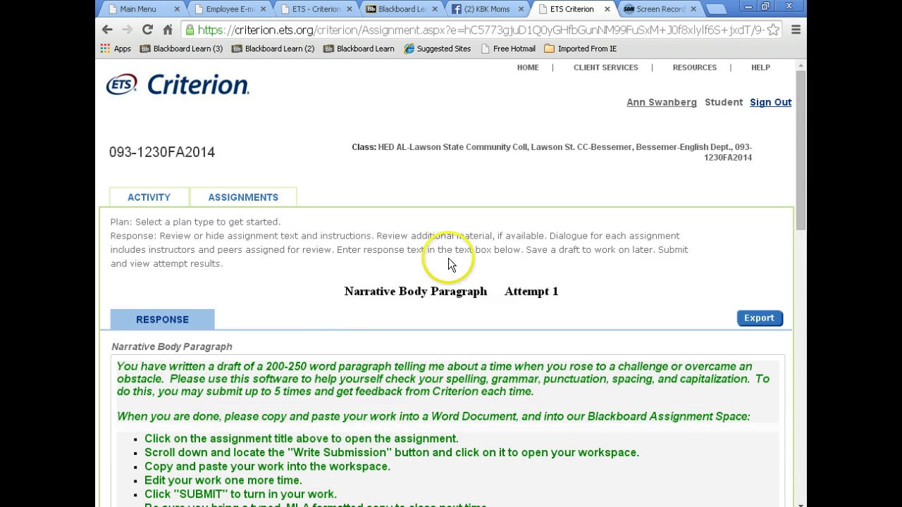
left_click_drag(802, 102, 802, 307)
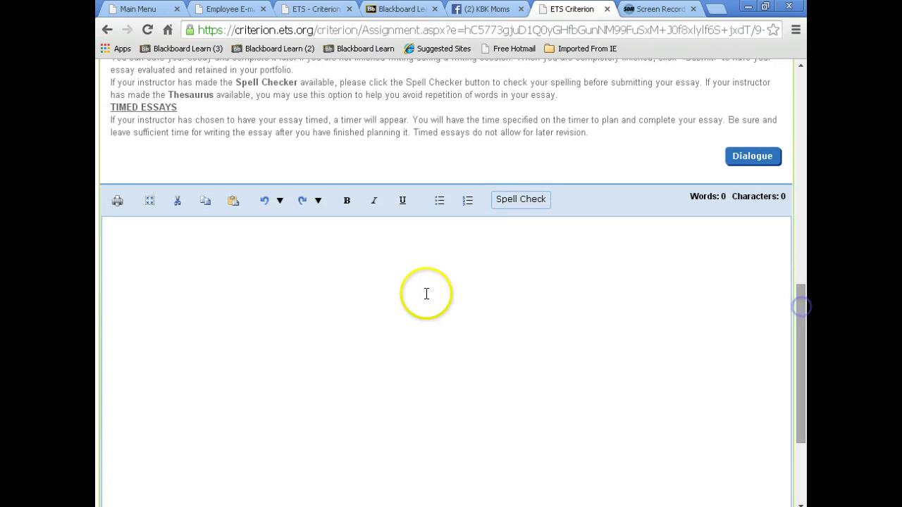
left_click(322, 276)
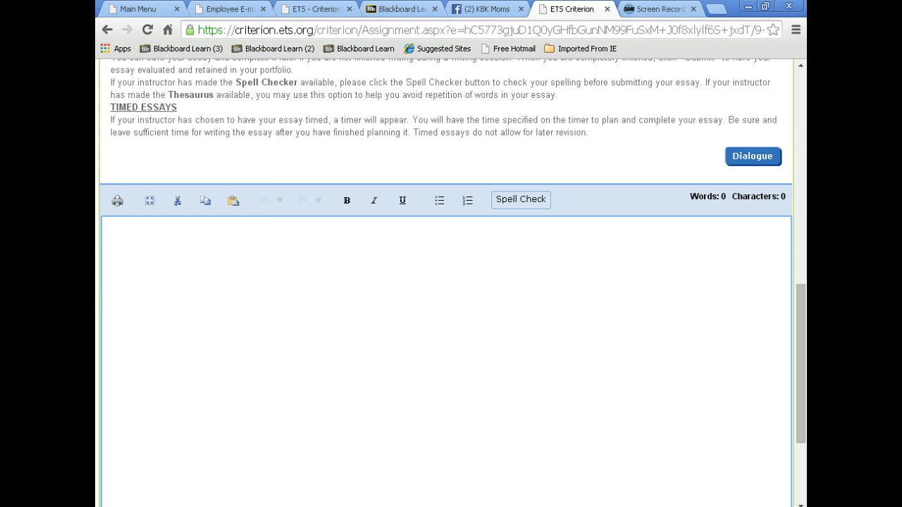
key("alt+Tab")
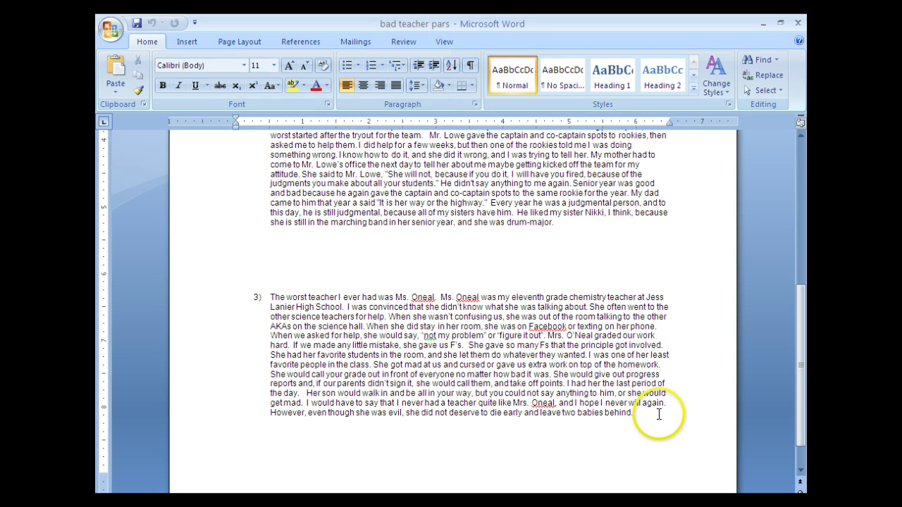
Copy the third paragraph, about the eleventh-grade chemistry teacher, from 'bad teacher pars'
left_click_drag(659, 414, 275, 296)
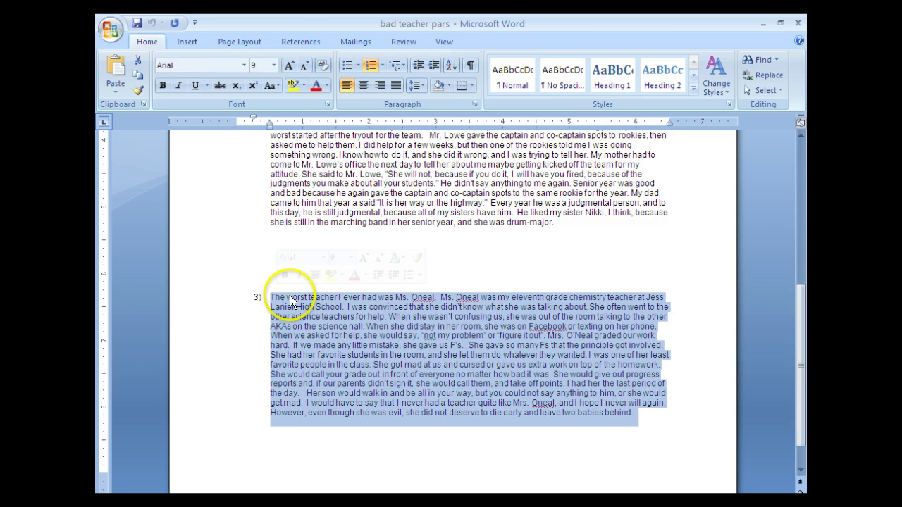
right_click(301, 297)
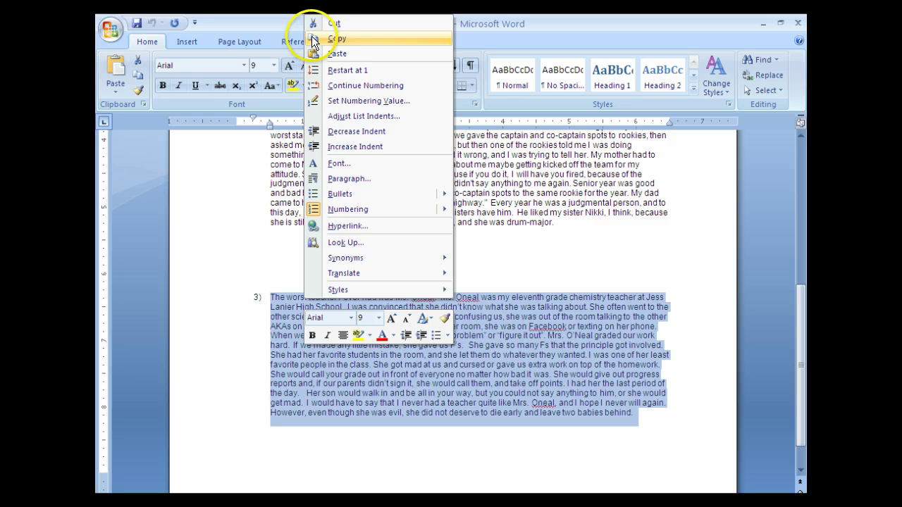
left_click(339, 40)
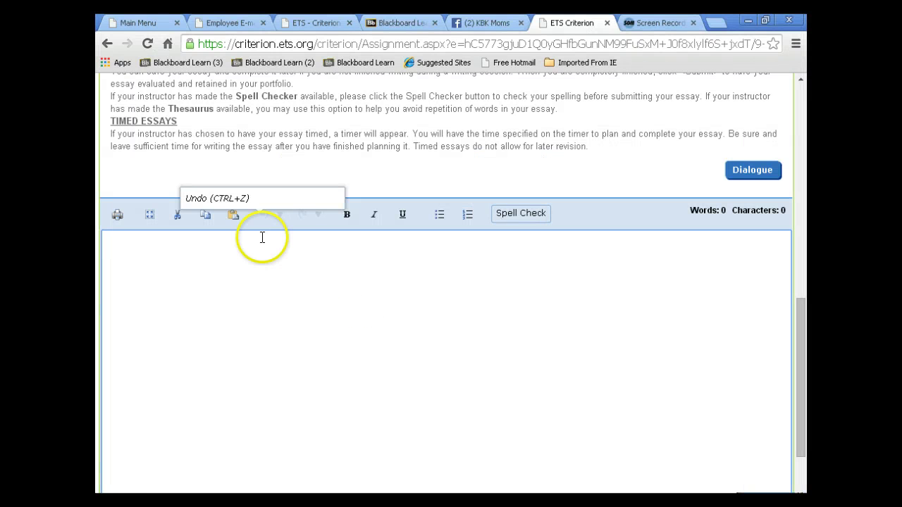
Paste the worst-teacher paragraph into the Paste Essay box and confirm it (276 words)
left_click(244, 258)
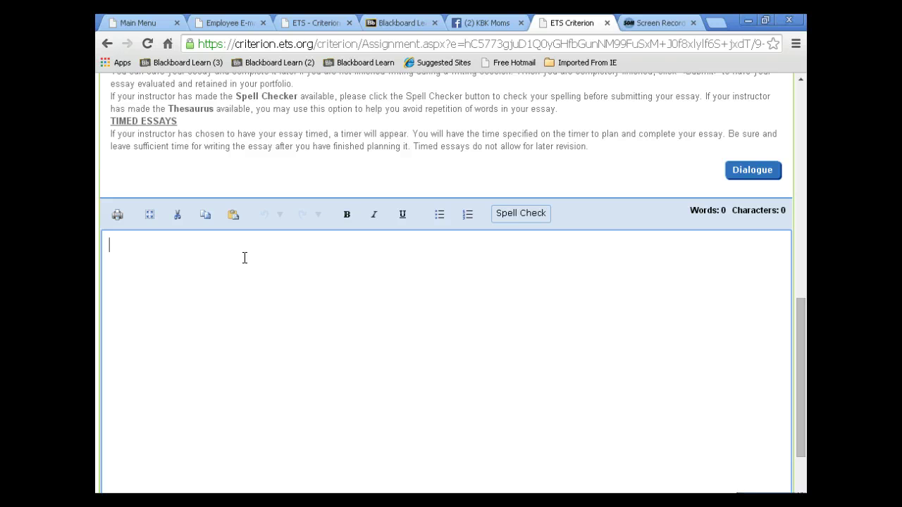
right_click(244, 258)
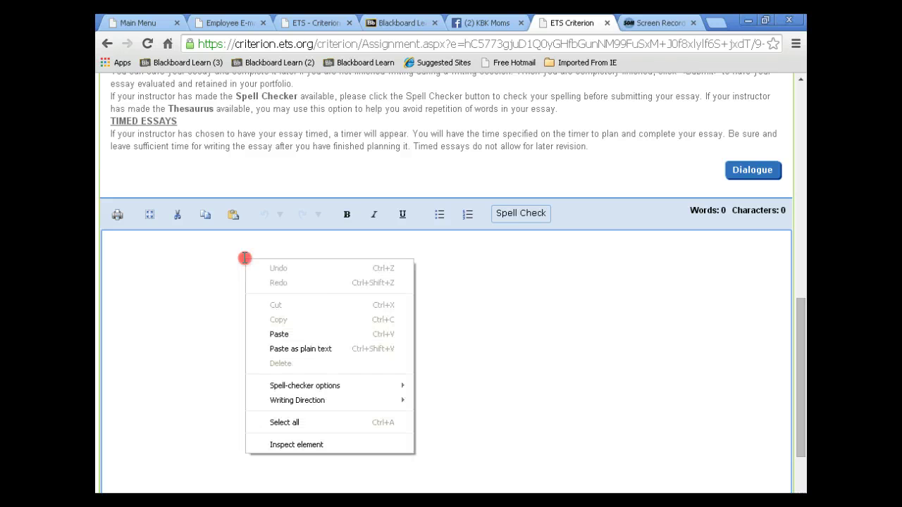
left_click(285, 332)
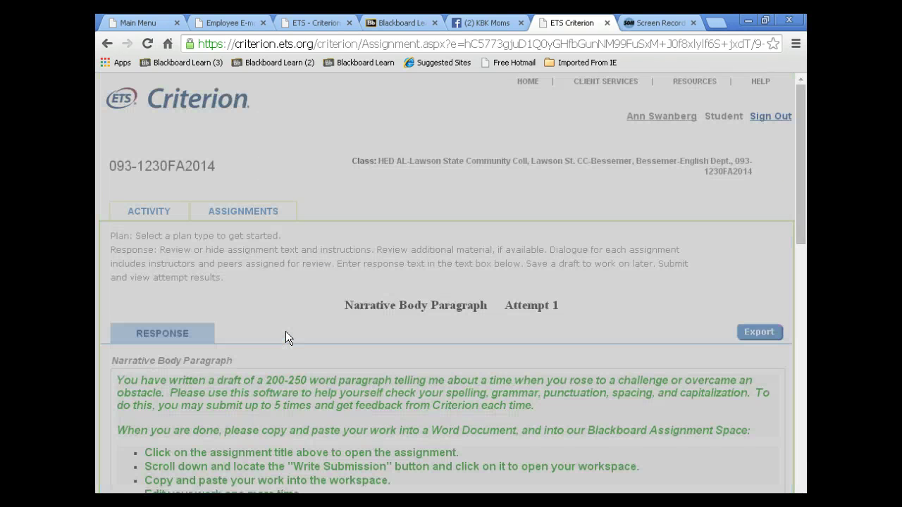
left_click_drag(804, 141, 807, 368)
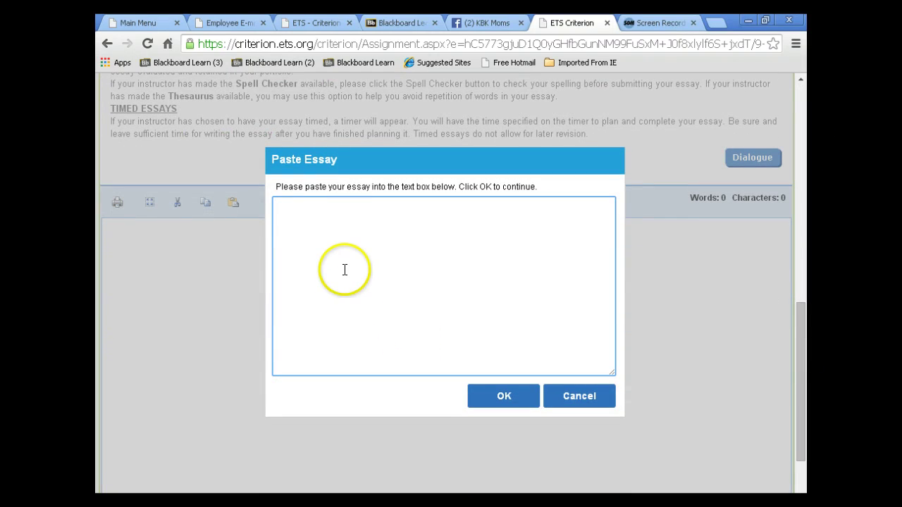
right_click(338, 234)
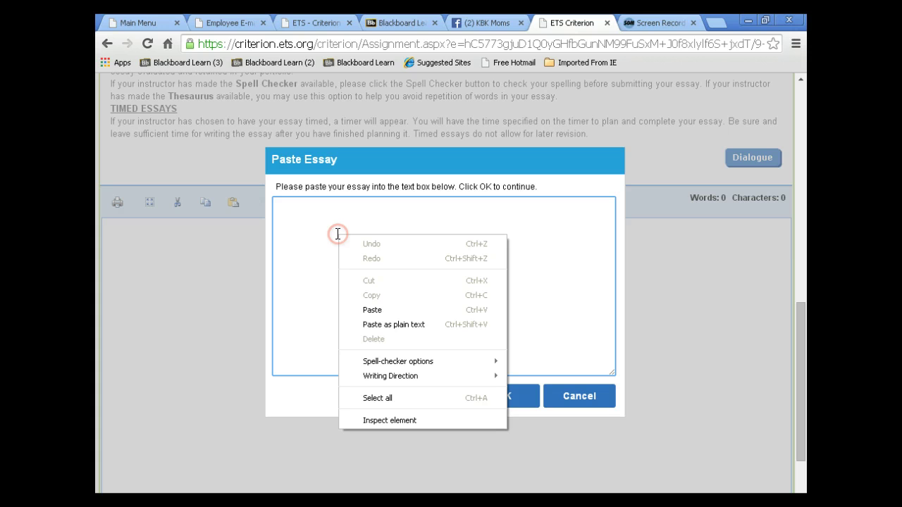
left_click(370, 309)
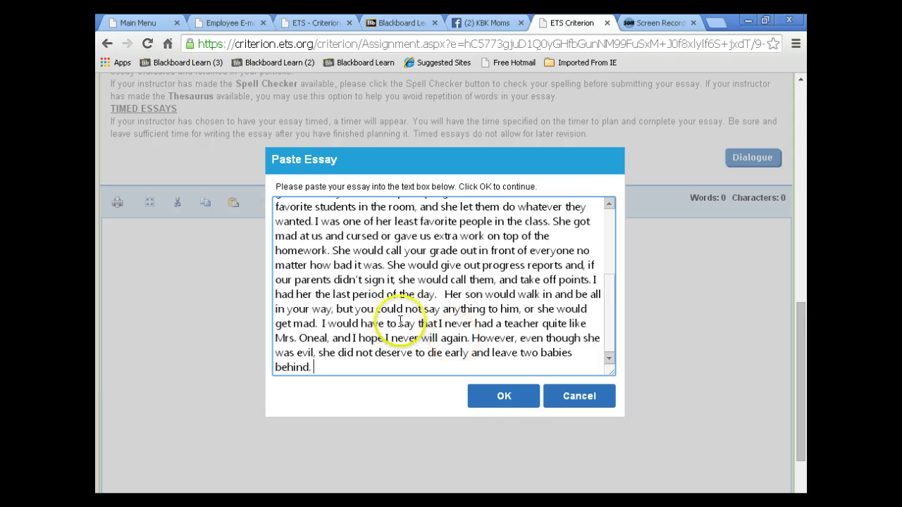
left_click(500, 392)
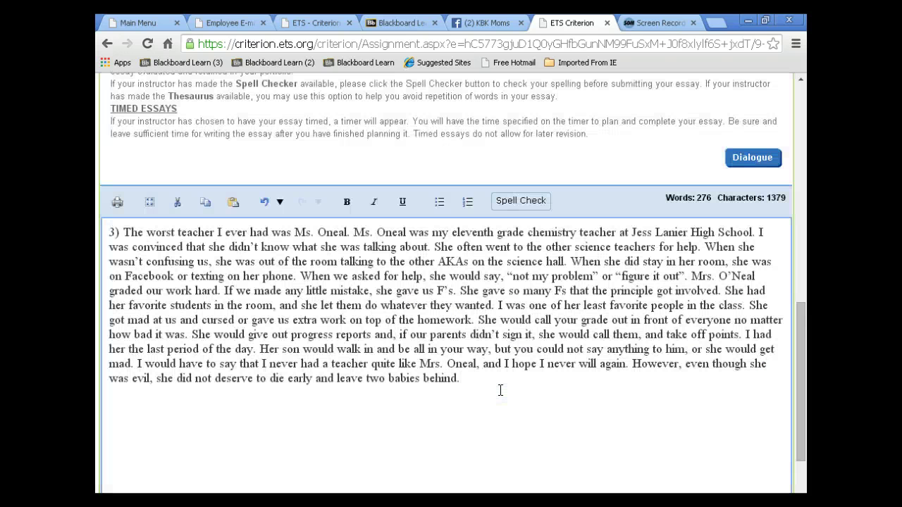
Remove the leading '3)' and spell-check, replacing the flagged word with didn't everywhere
left_click(122, 231)
key("BackSpace")
key("BackSpace")
key("BackSpace")
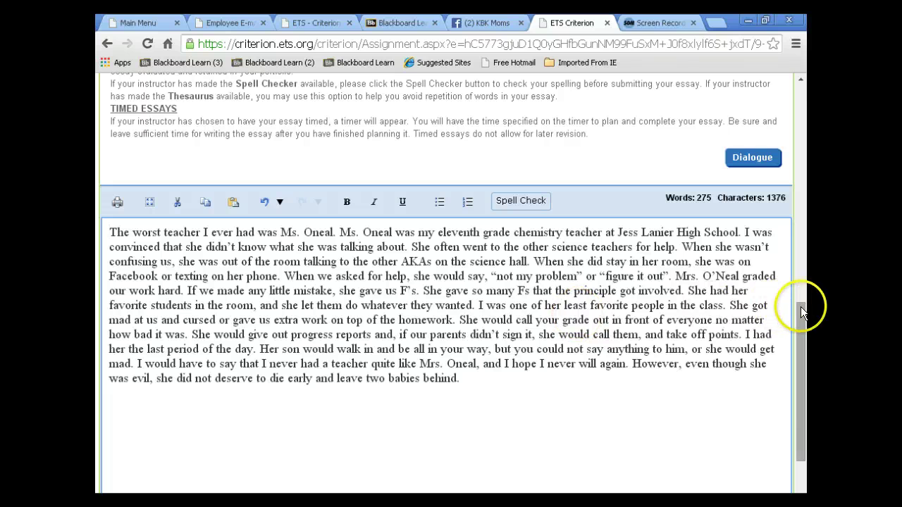
left_click(521, 201)
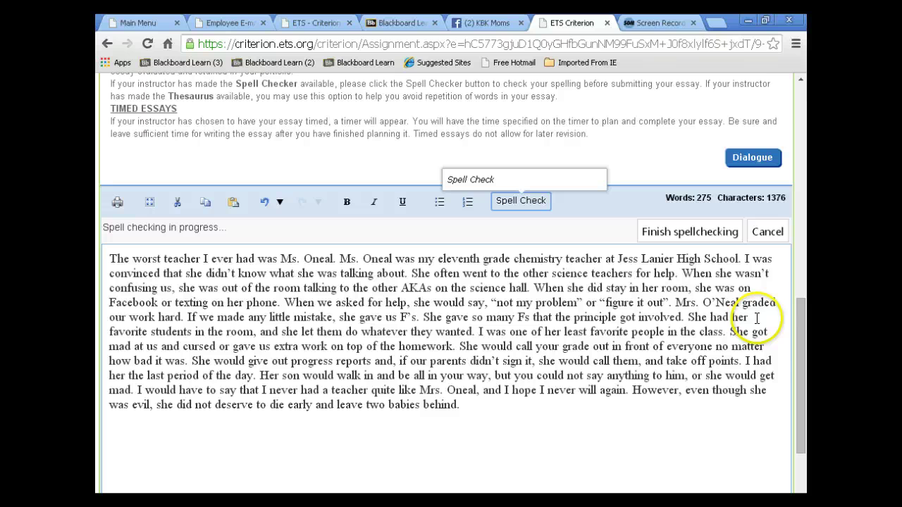
left_click_drag(801, 302, 801, 308)
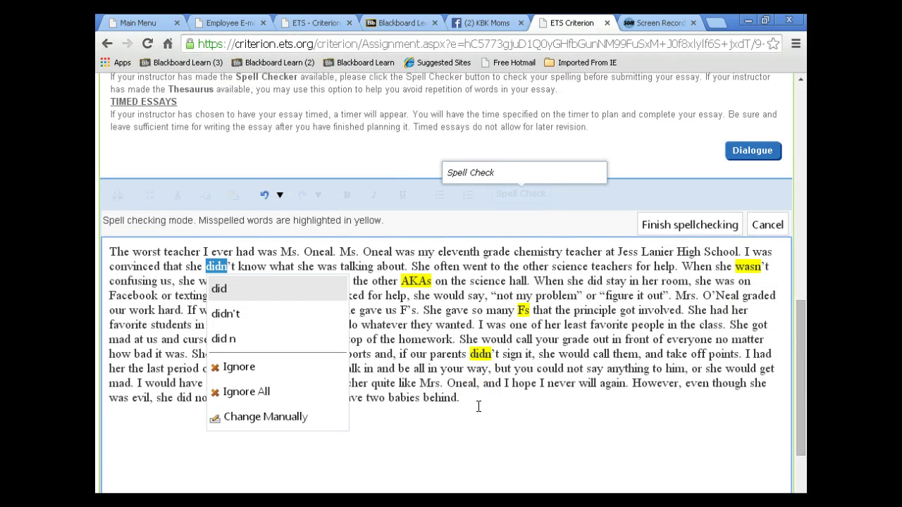
left_click(227, 313)
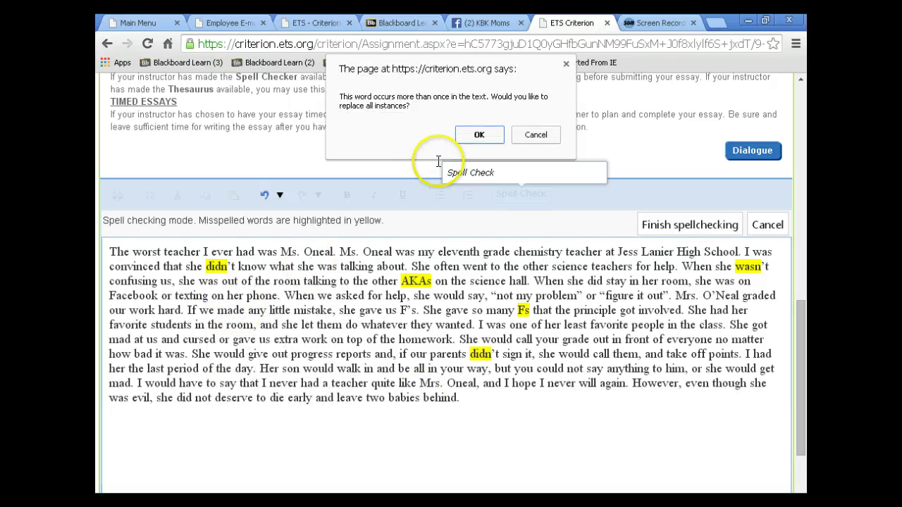
left_click(478, 136)
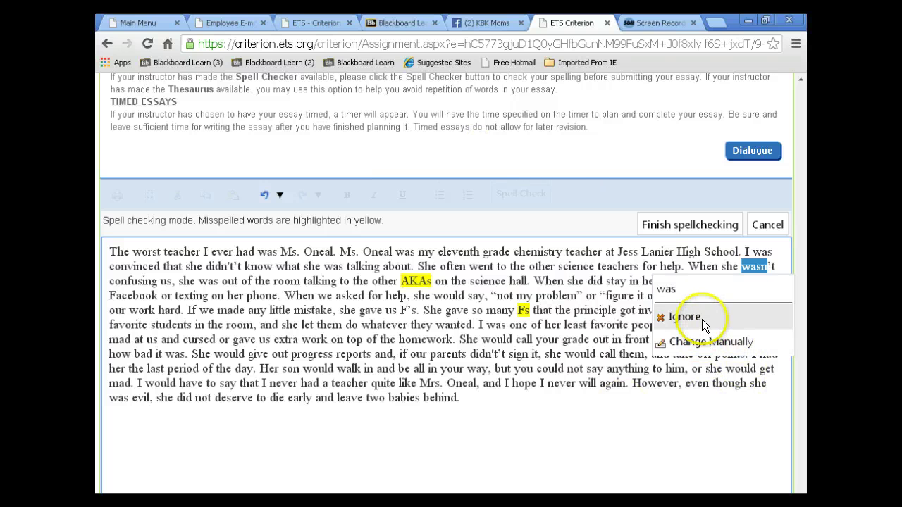
Ignore 'wasn' and 'AKAs', correct 'Fs' to 'F's', and finish the spell check
left_click(666, 323)
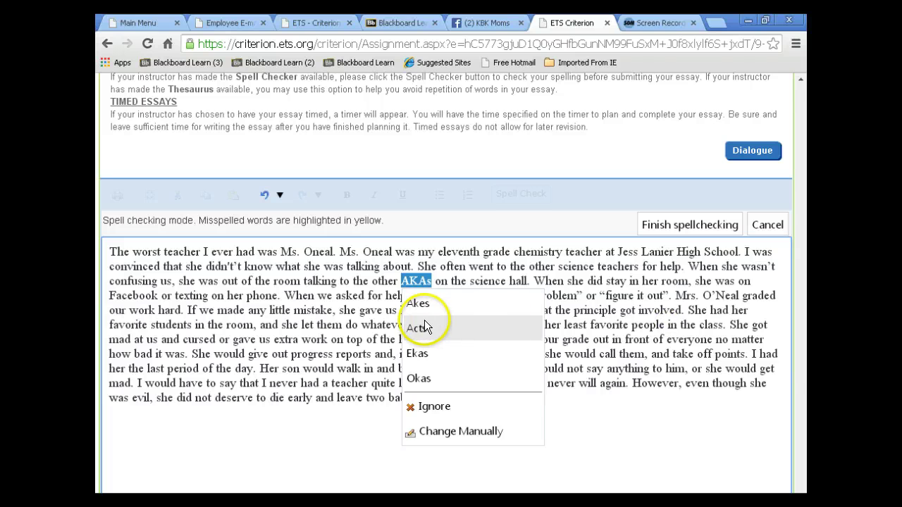
left_click(410, 406)
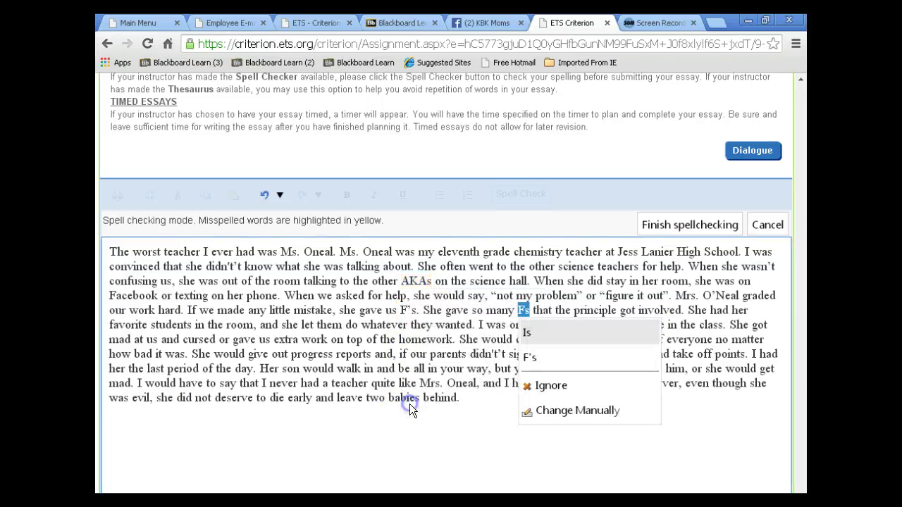
left_click(529, 359)
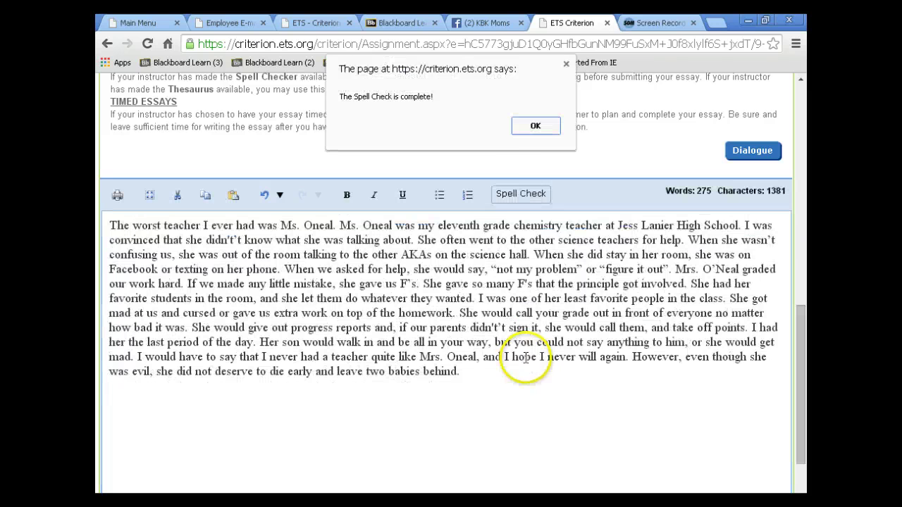
left_click(539, 127)
left_click_drag(800, 318, 802, 387)
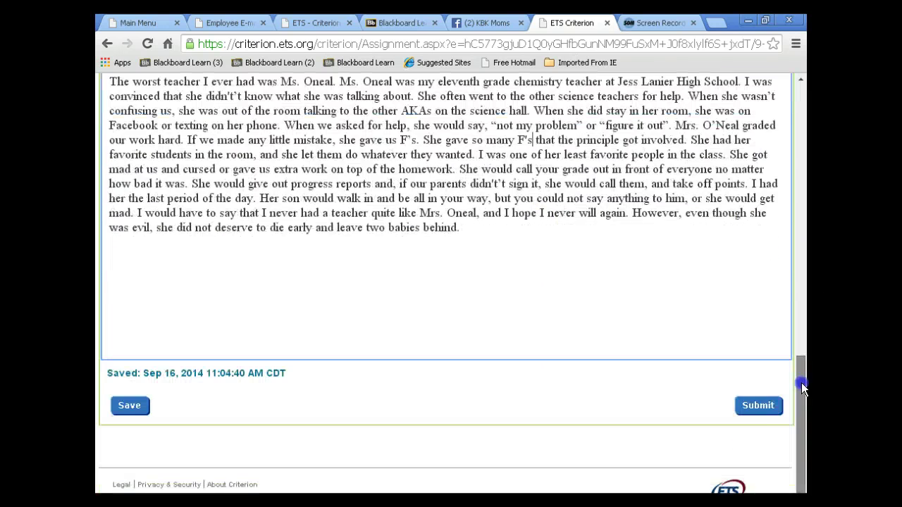
Submit the essay and scroll the results to the Criterion score of 3/6
left_click(754, 405)
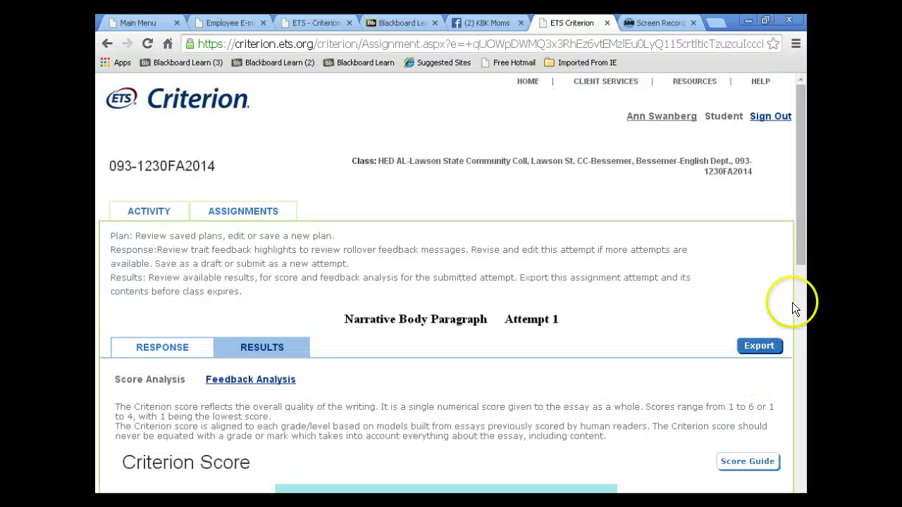
left_click_drag(800, 215, 802, 337)
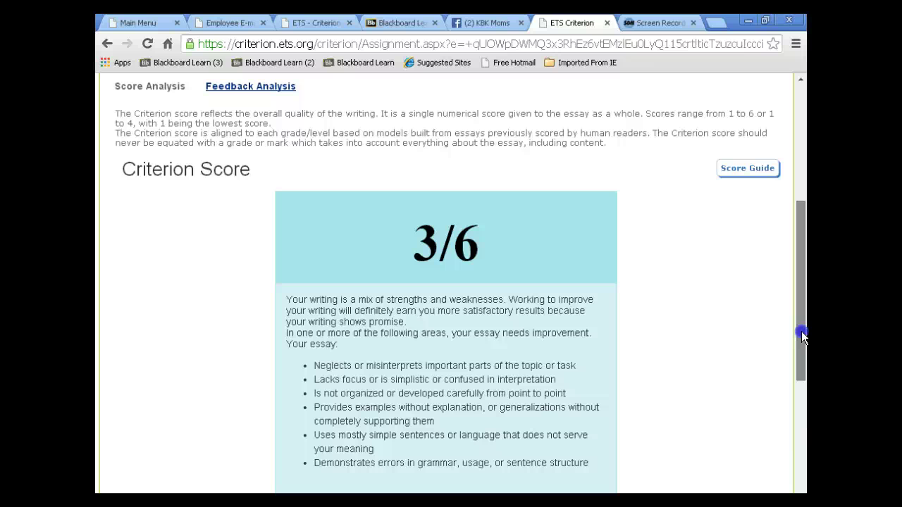
left_click_drag(802, 337, 802, 241)
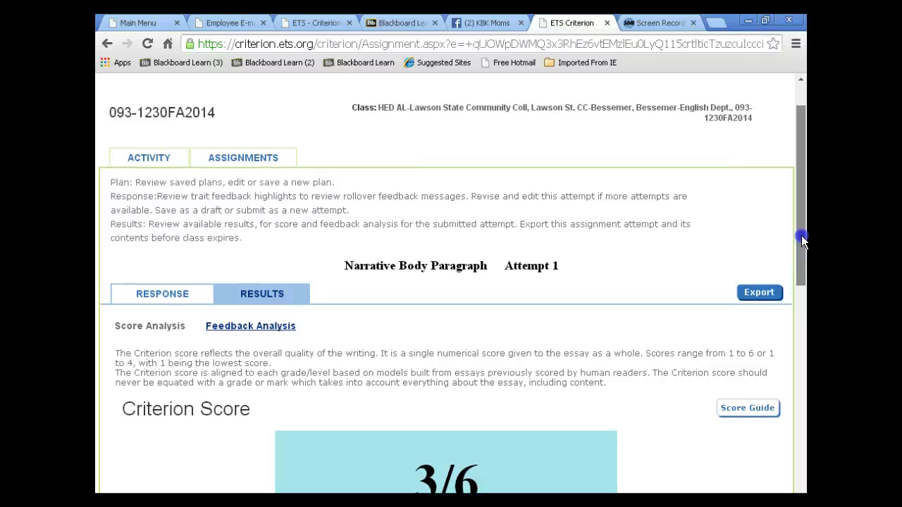
Reopen Attempt 1 from the assignments list and confirm revising it into Attempt 2
left_click(258, 158)
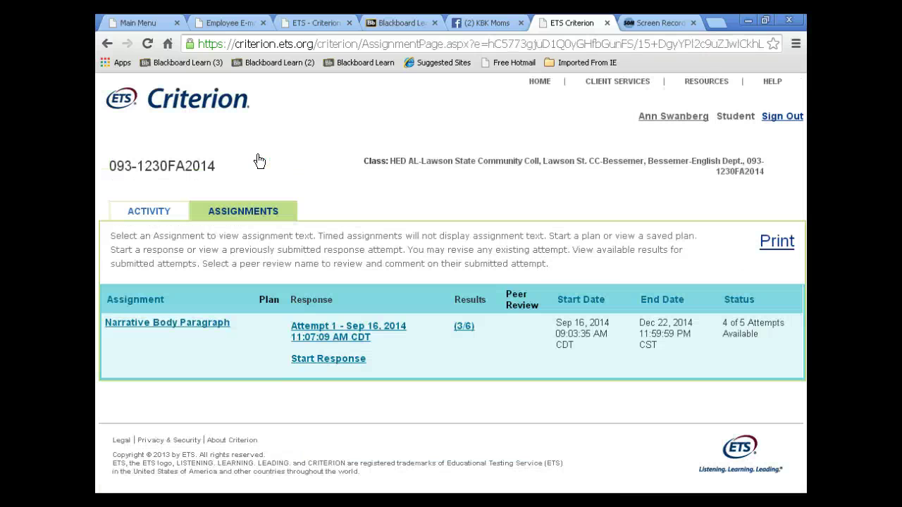
left_click(323, 339)
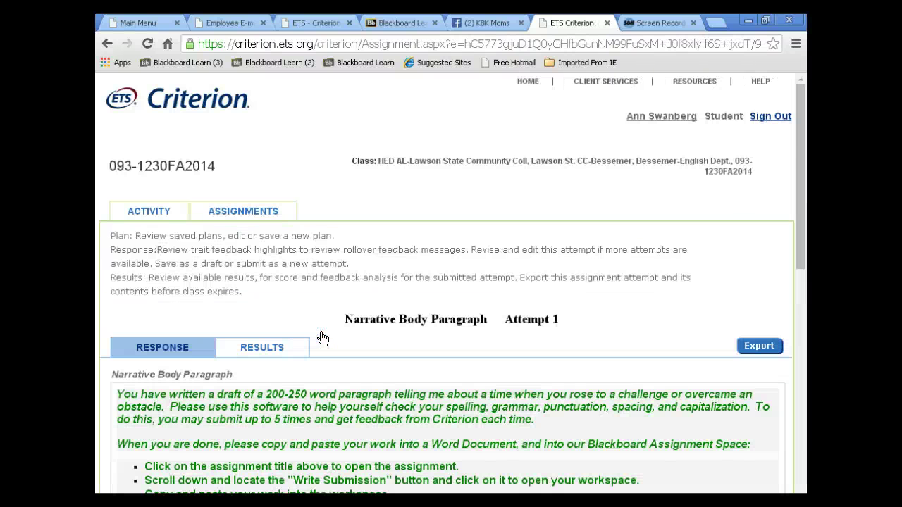
left_click_drag(802, 159, 803, 384)
left_click(134, 406)
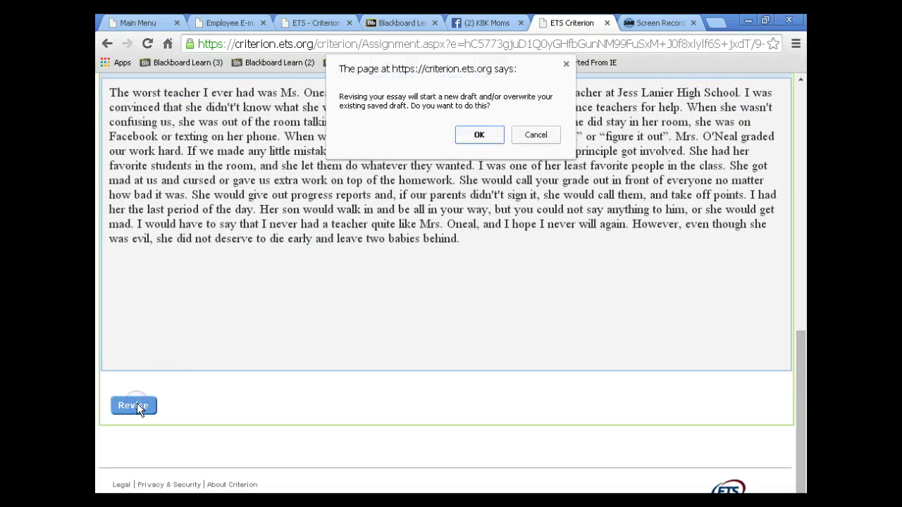
left_click(478, 135)
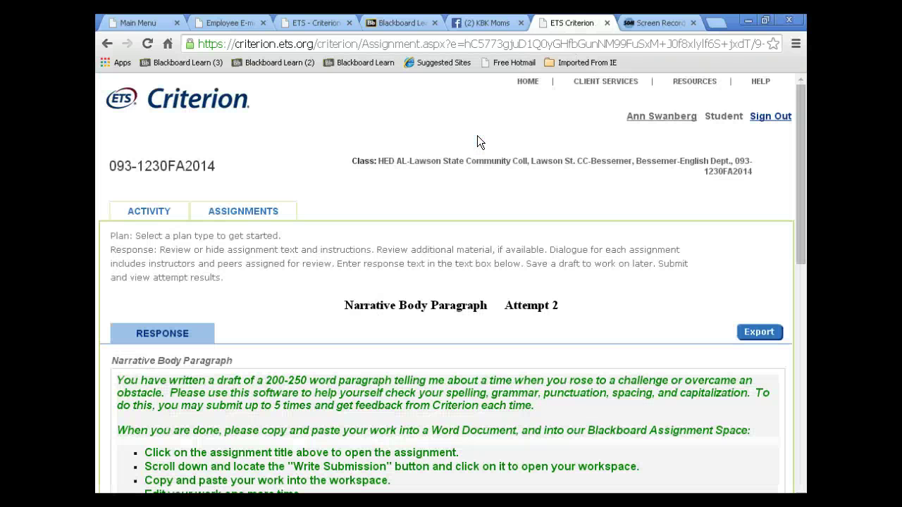
left_click_drag(805, 127, 802, 339)
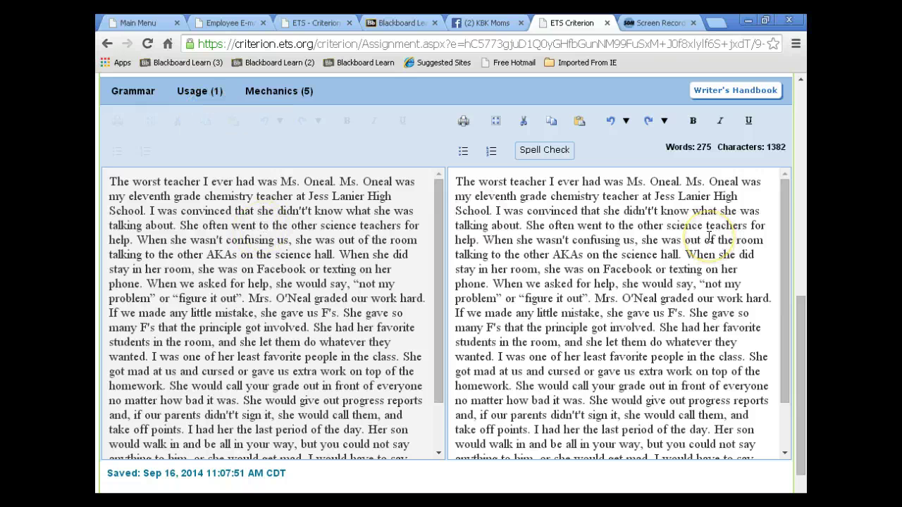
Show the Mechanics > Spelling errors and change 'didn't't know' to 'did not know'
left_click(289, 98)
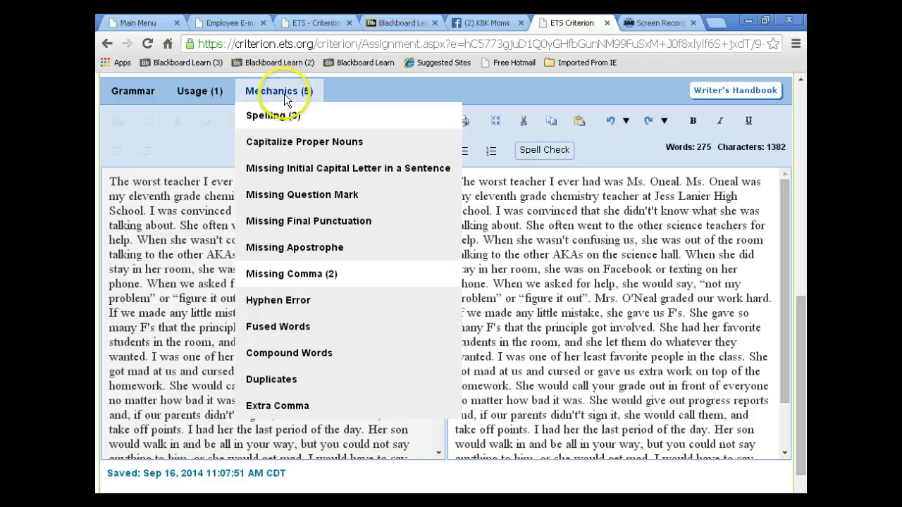
left_click(273, 116)
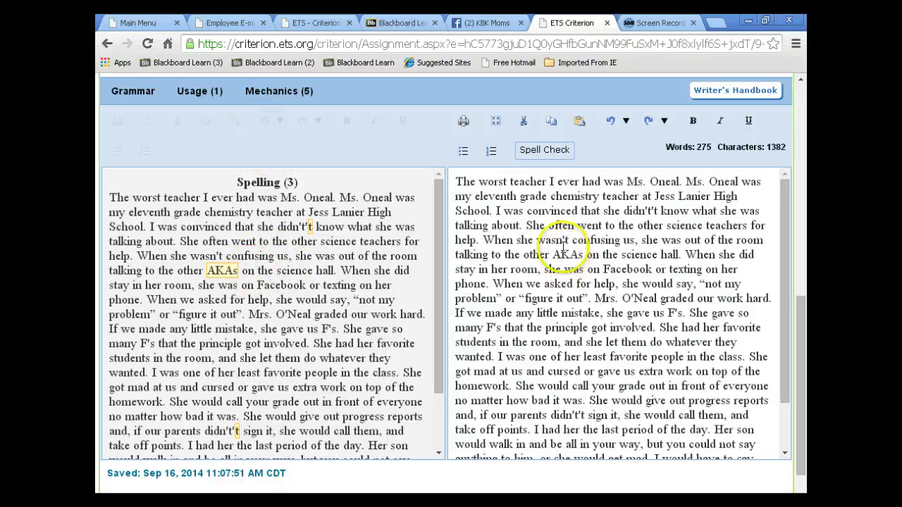
left_click(656, 208)
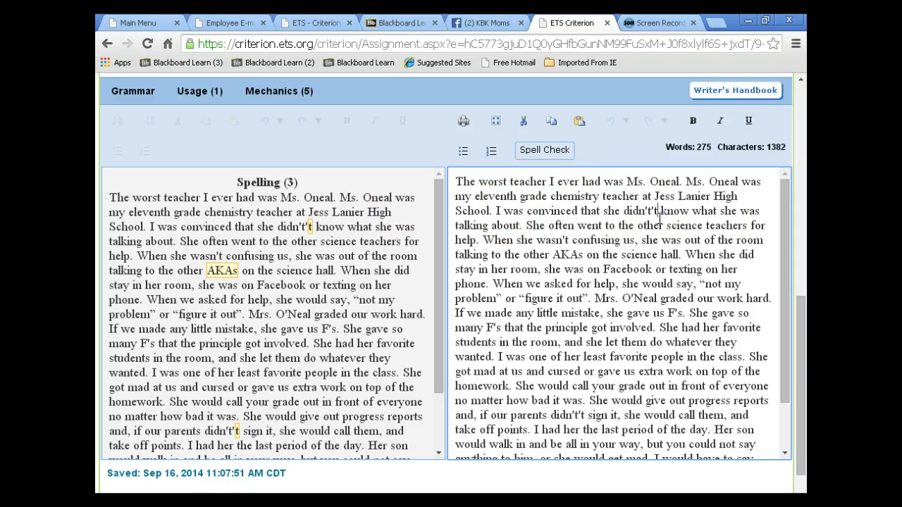
key("BackSpace")
key("BackSpace")
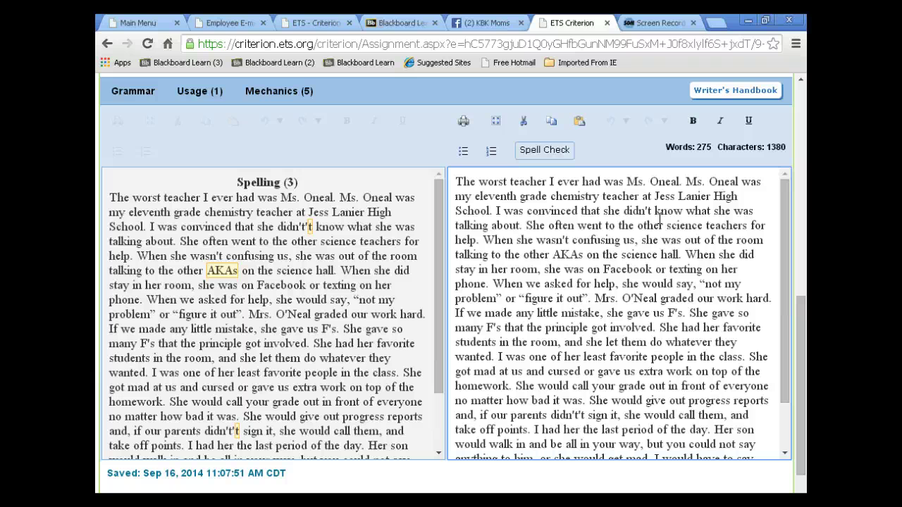
key("BackSpace")
key("BackSpace")
key("BackSpace")
type("no")
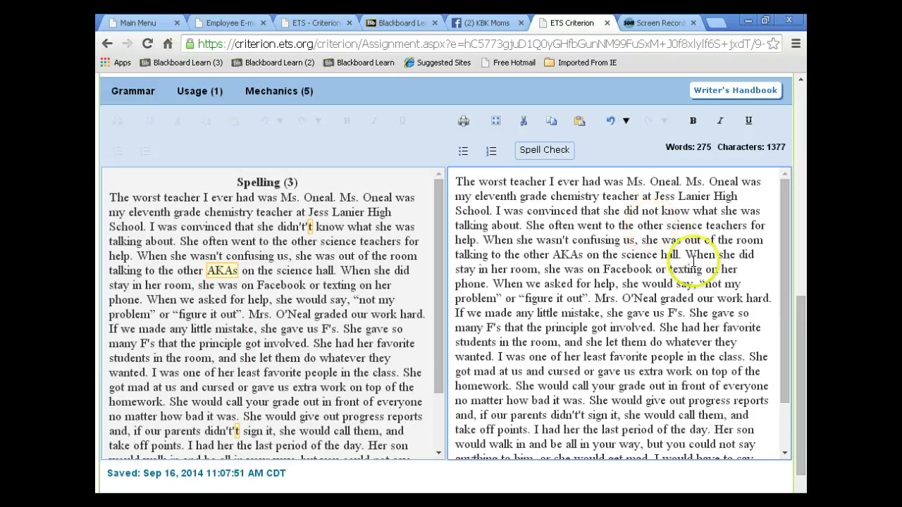
Change 'AKAs' to 'AKA's' and 'didn't't sign it' to 'did not sign it'
left_click(577, 256)
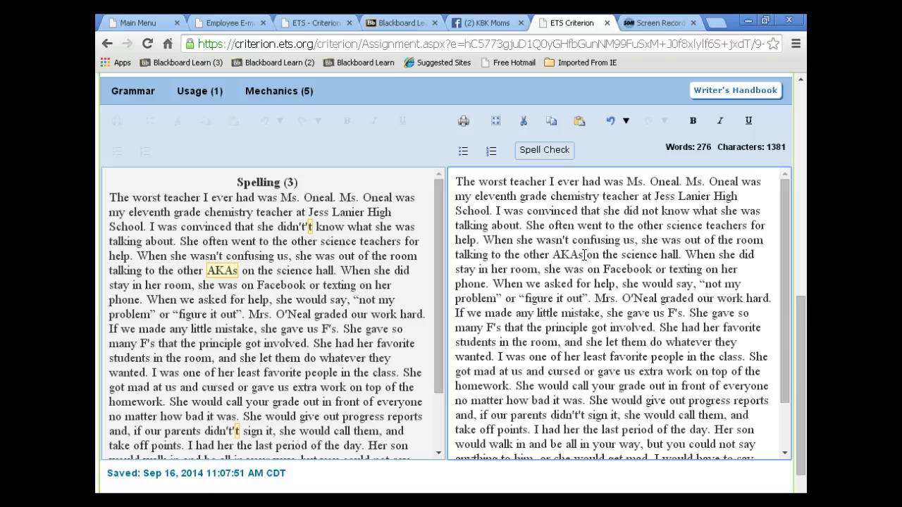
type("'")
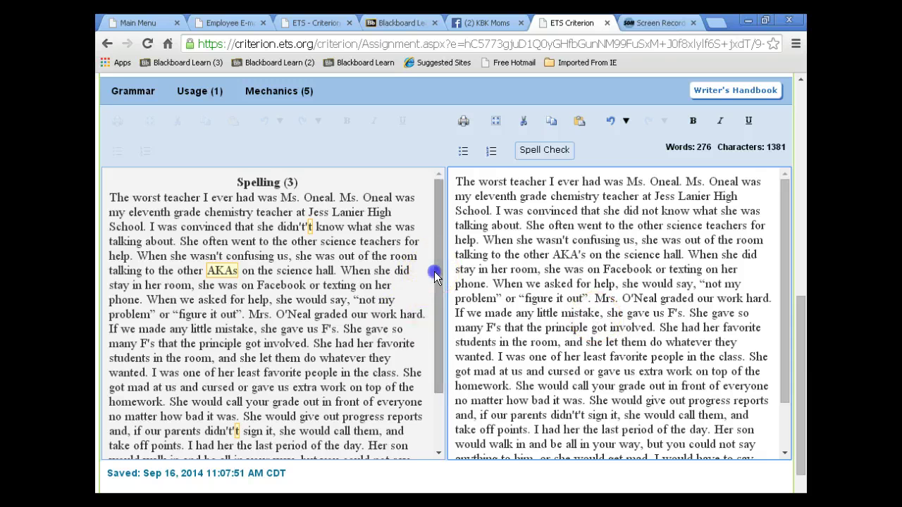
left_click_drag(433, 268, 368, 373)
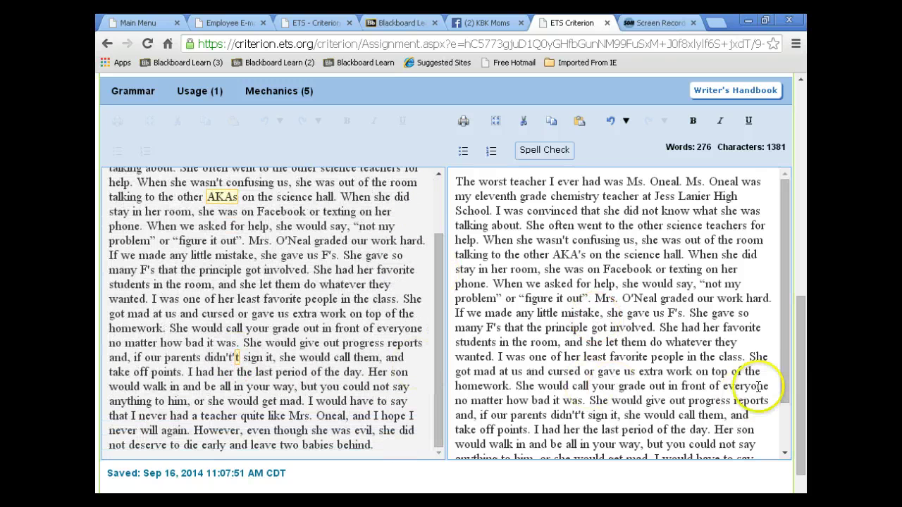
left_click_drag(779, 346, 781, 391)
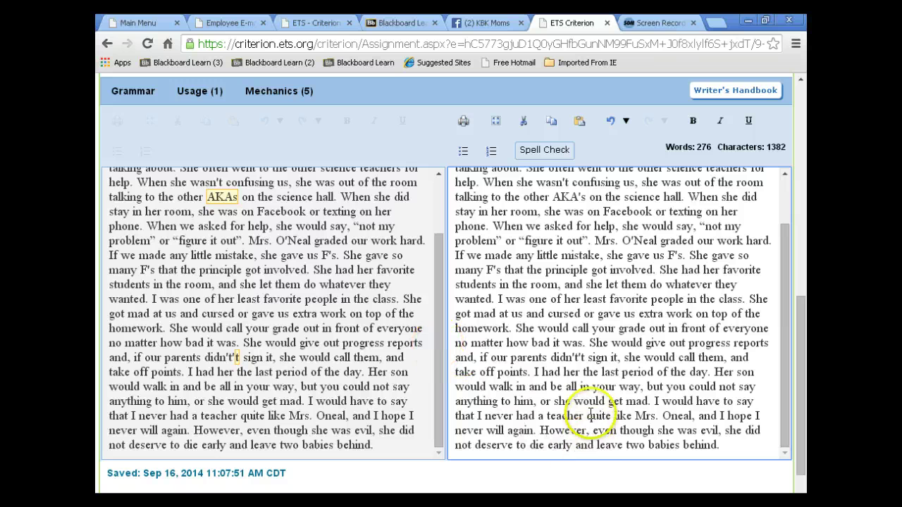
left_click(581, 359)
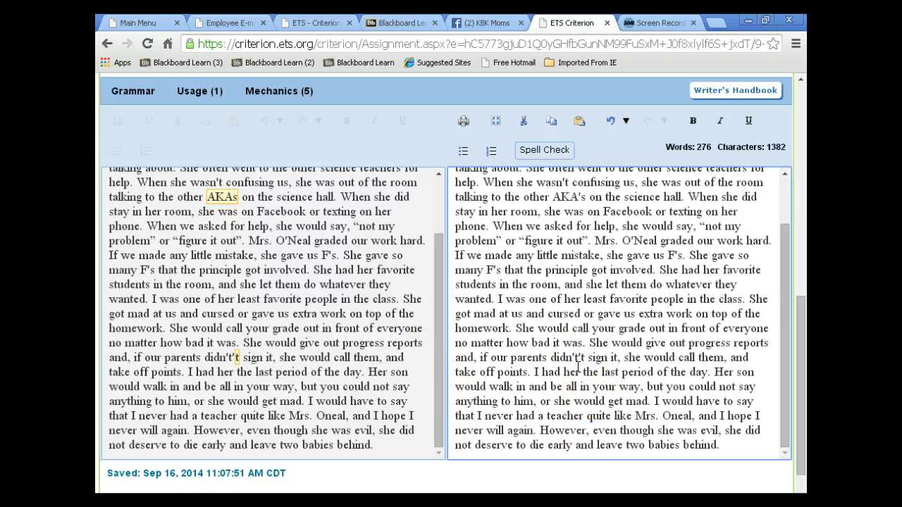
key("BackSpace")
key("BackSpace")
key("BackSpace")
key("BackSpace")
key("BackSpace")
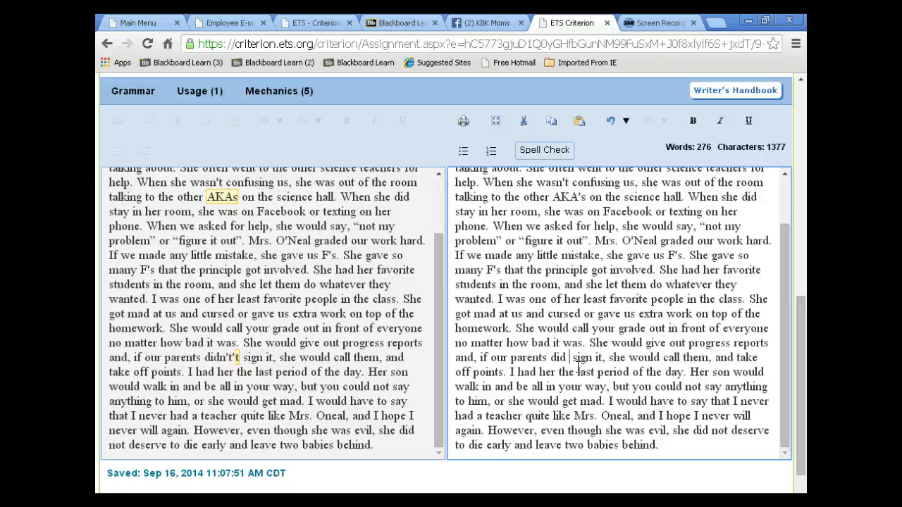
type("not")
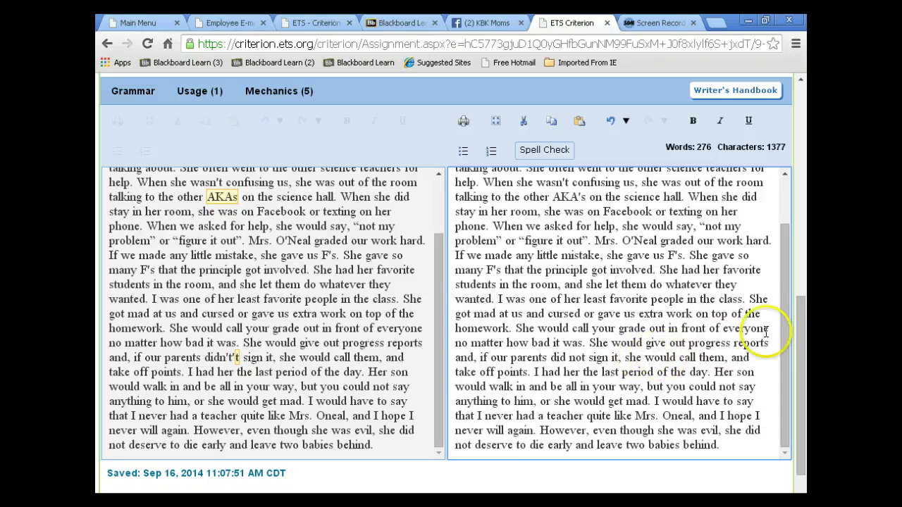
left_click(787, 340)
left_click_drag(788, 339, 783, 268)
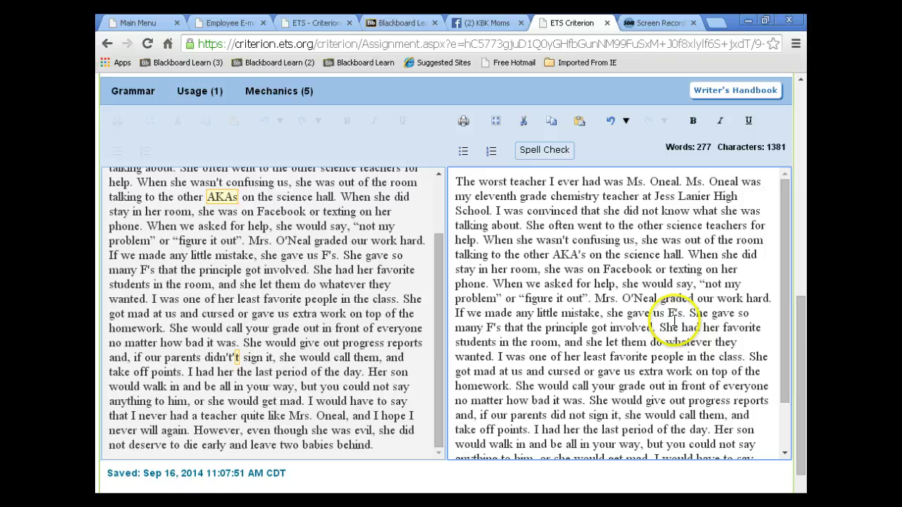
left_click_drag(785, 346, 782, 395)
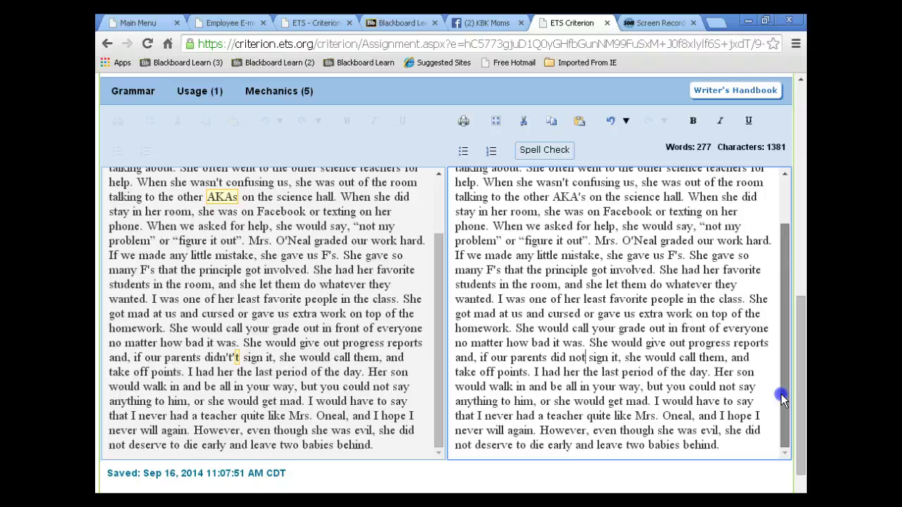
left_click_drag(783, 397, 782, 397)
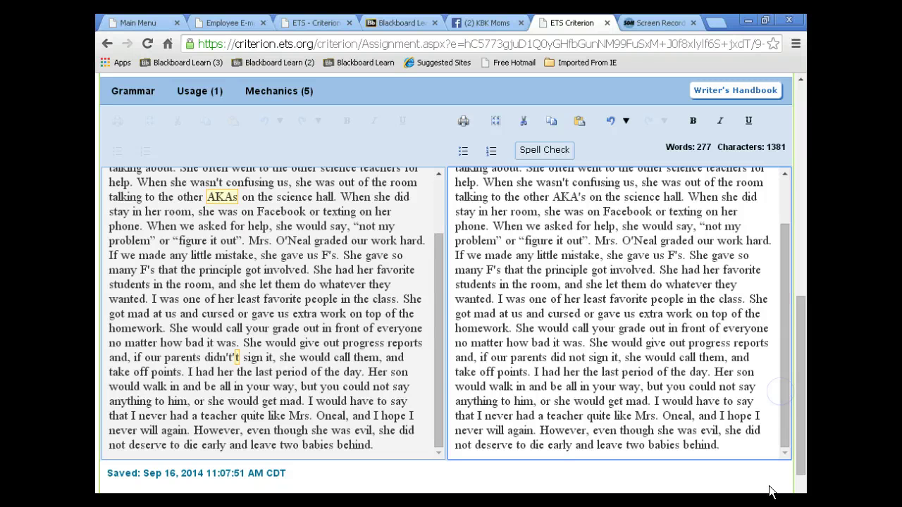
left_click_drag(439, 243, 437, 157)
Show the Mechanics > Missing Comma feedback and insert a comma after 'everyone'
left_click(294, 91)
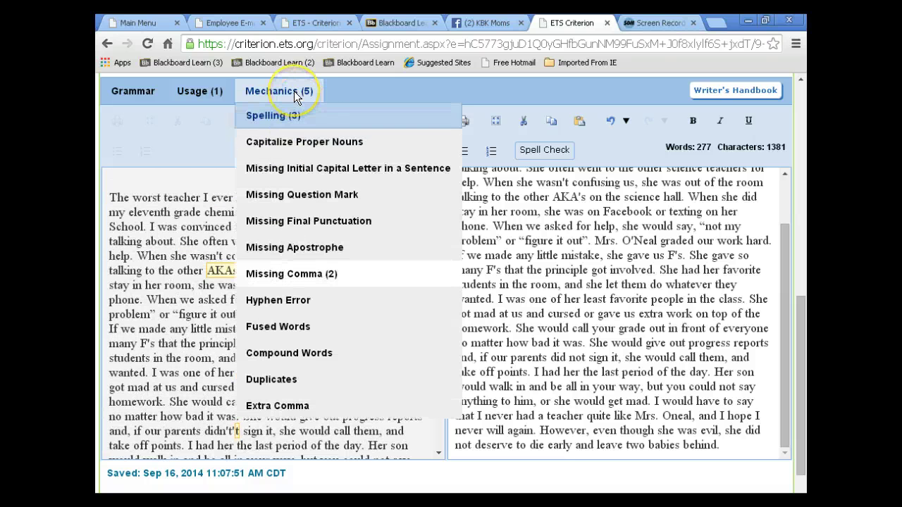
left_click(273, 274)
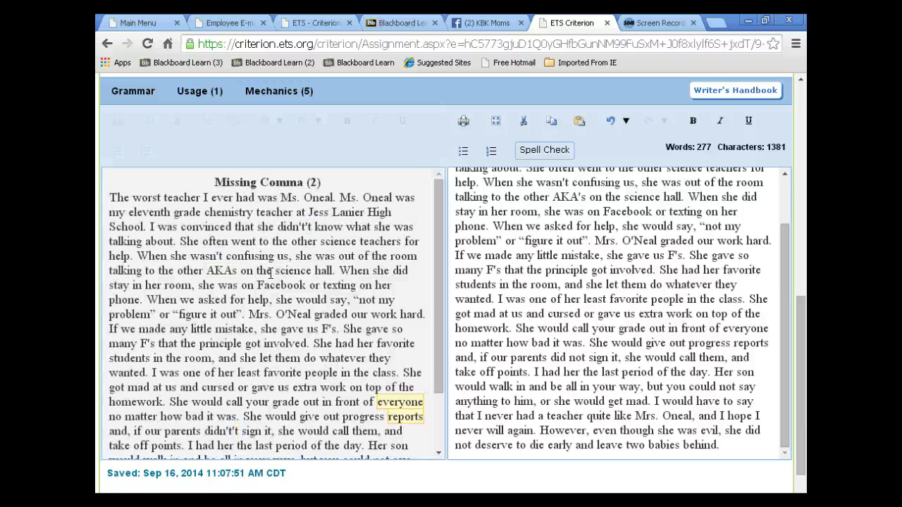
left_click_drag(434, 257, 434, 322)
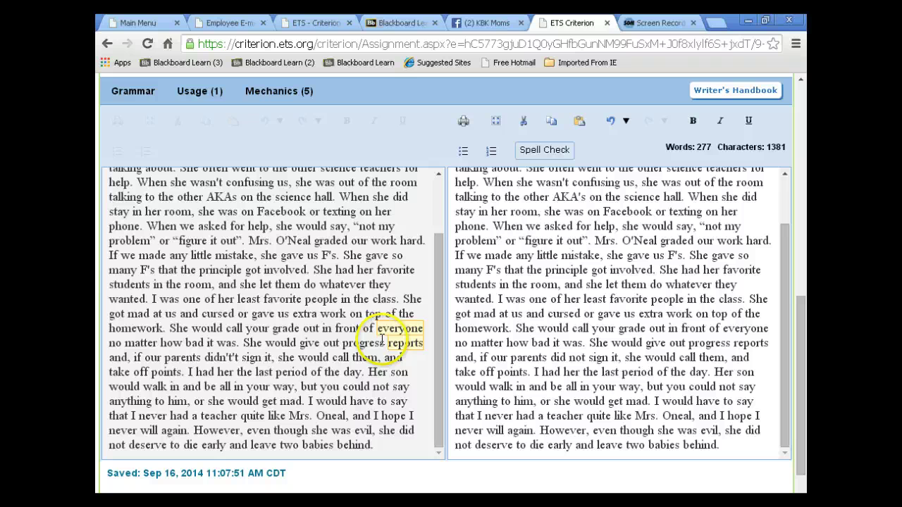
mouse_move(425, 332)
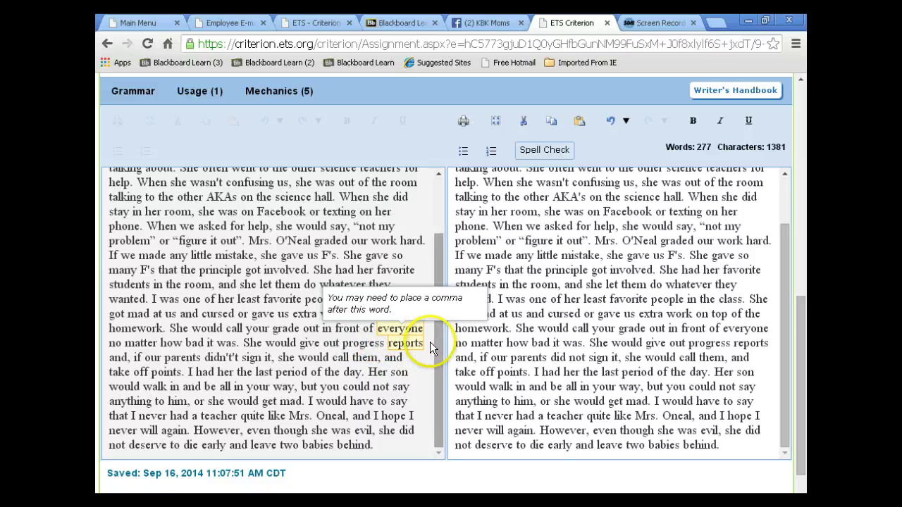
left_click(772, 329)
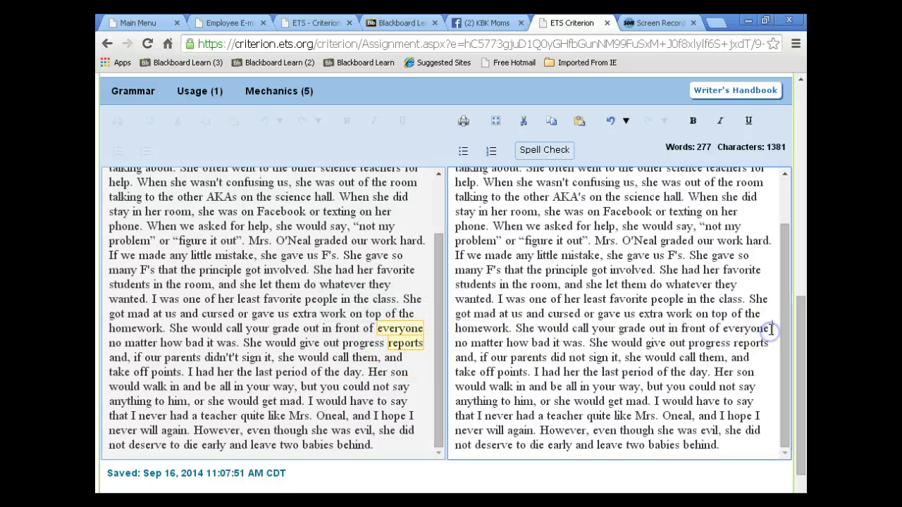
key("Delete")
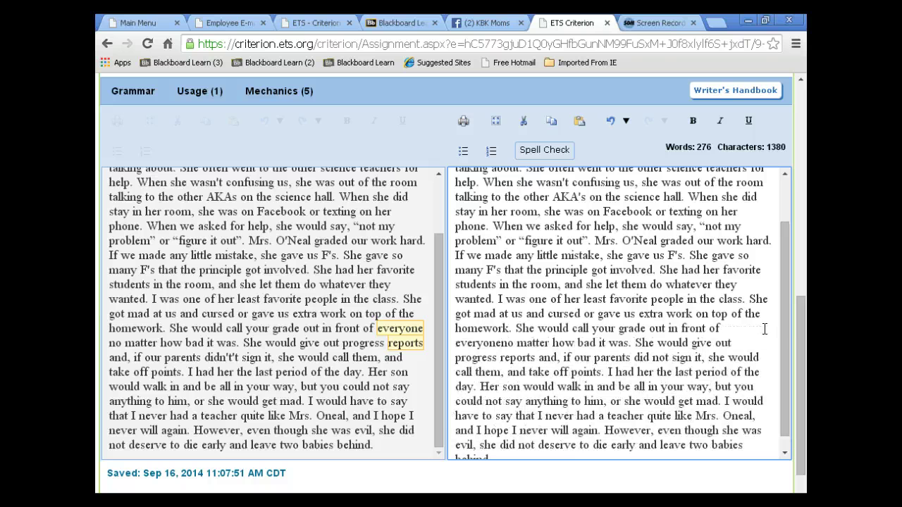
type(",")
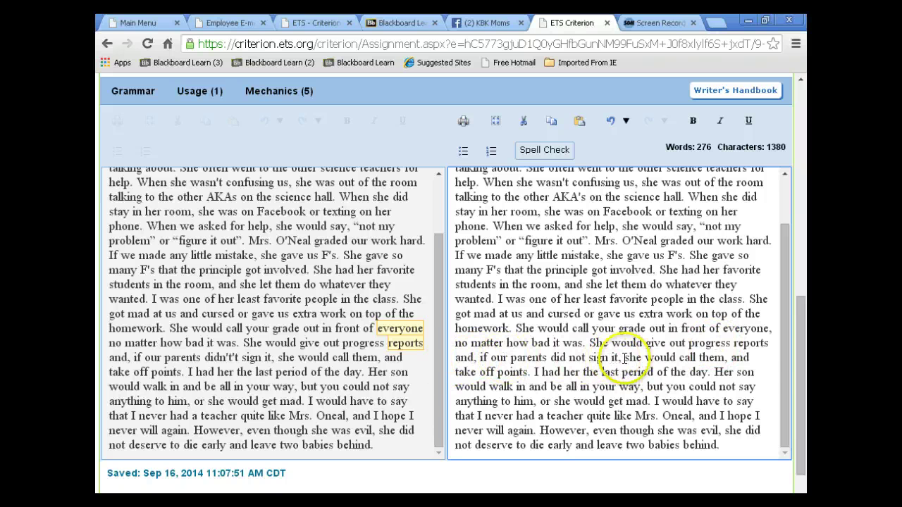
Delete the comma after 'them' so it reads 'call them and take off points'
left_click(728, 358)
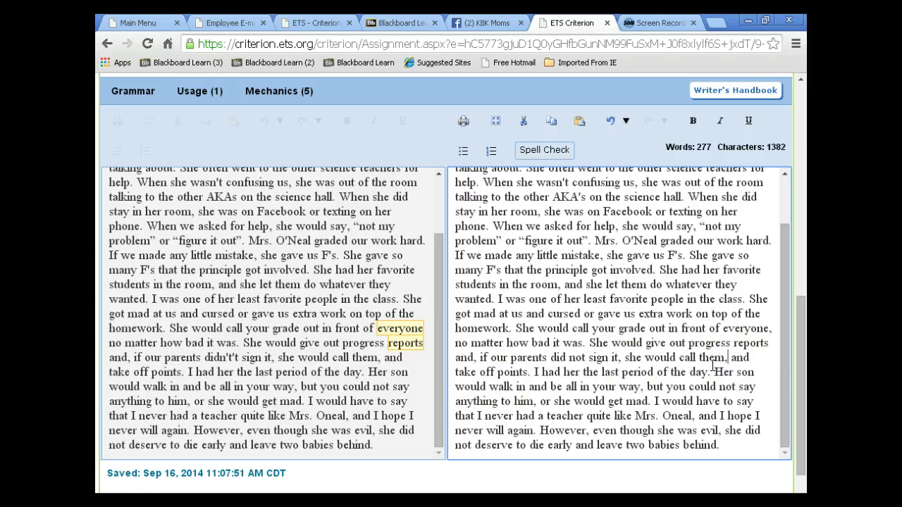
key("BackSpace")
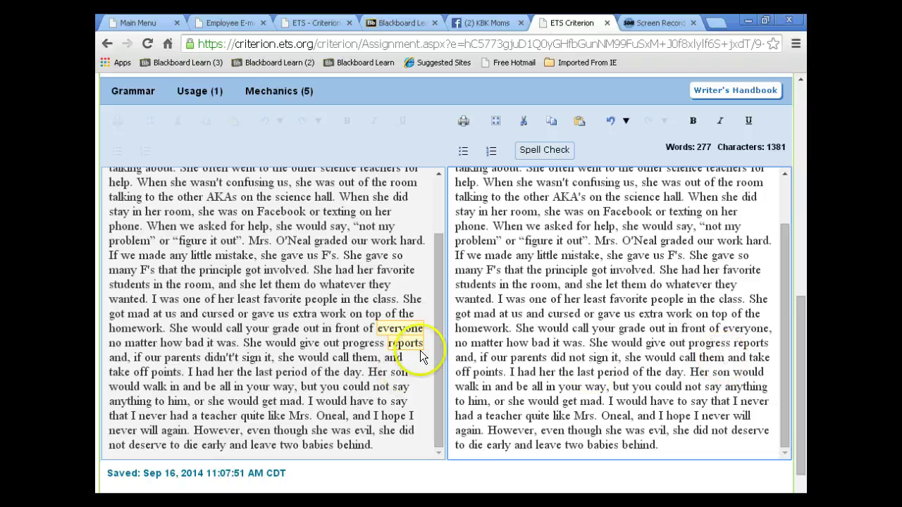
mouse_move(422, 346)
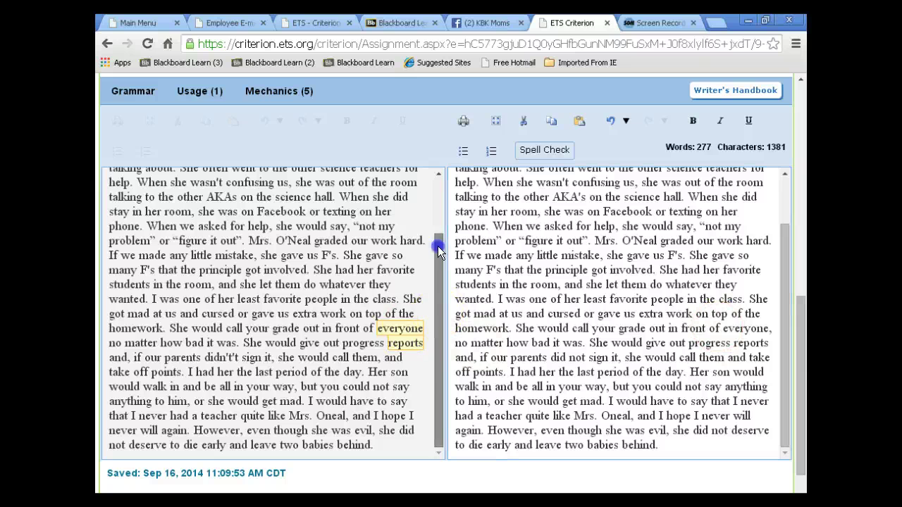
left_click_drag(437, 246, 421, 201)
Show the Usage > Determiner Noun Agreement feedback flagging the word 'many'
left_click(200, 91)
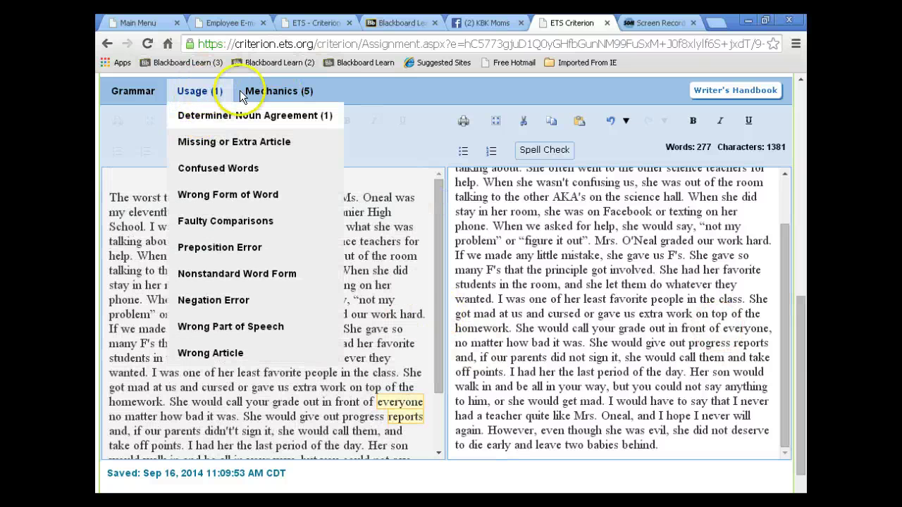
left_click(260, 91)
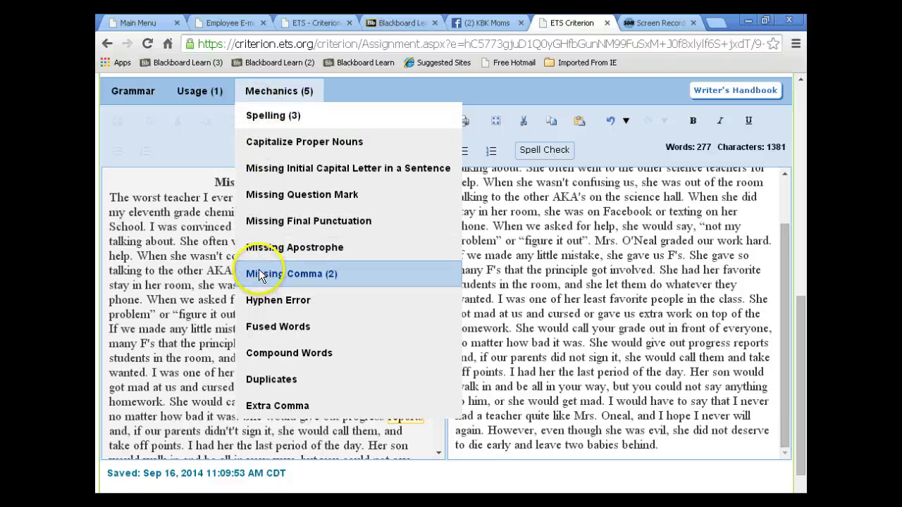
left_click(189, 93)
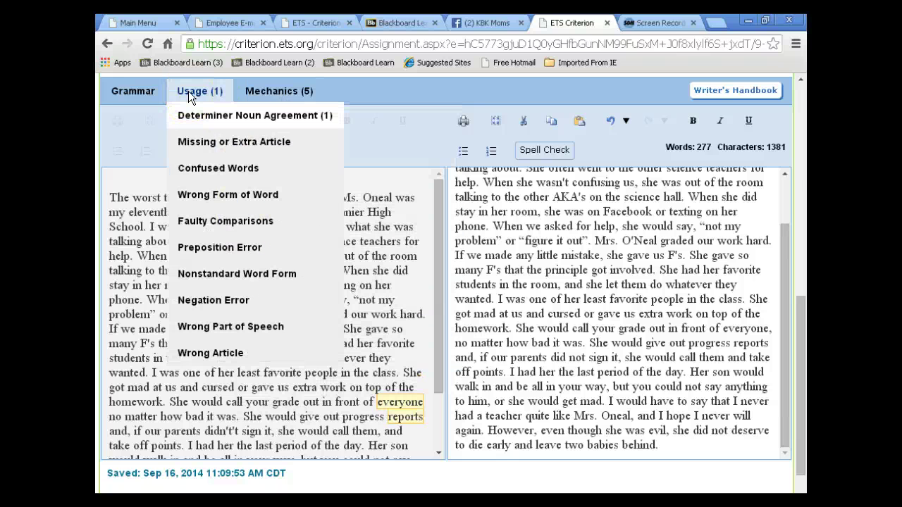
left_click(185, 115)
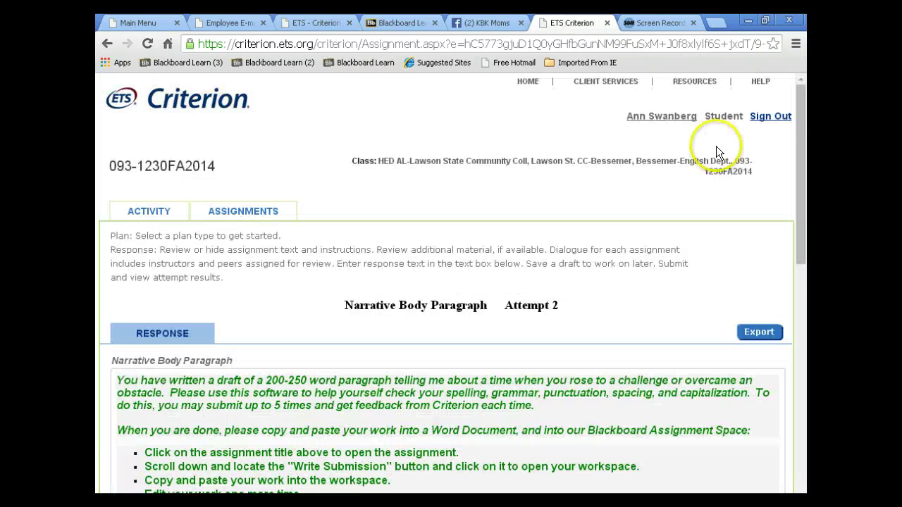
Submit the revised Attempt 2 essay for scoring
left_click_drag(801, 109, 807, 332)
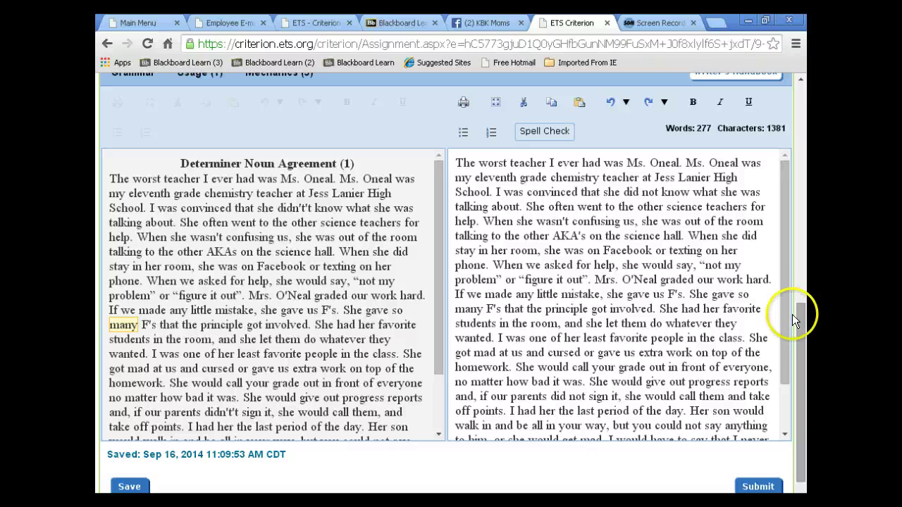
left_click(788, 321)
left_click(788, 321)
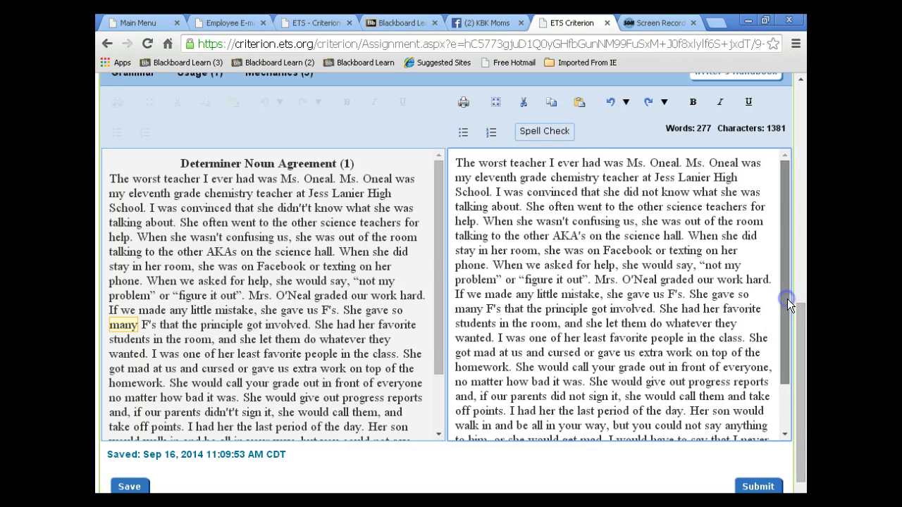
scroll(793, 304, "up", 1)
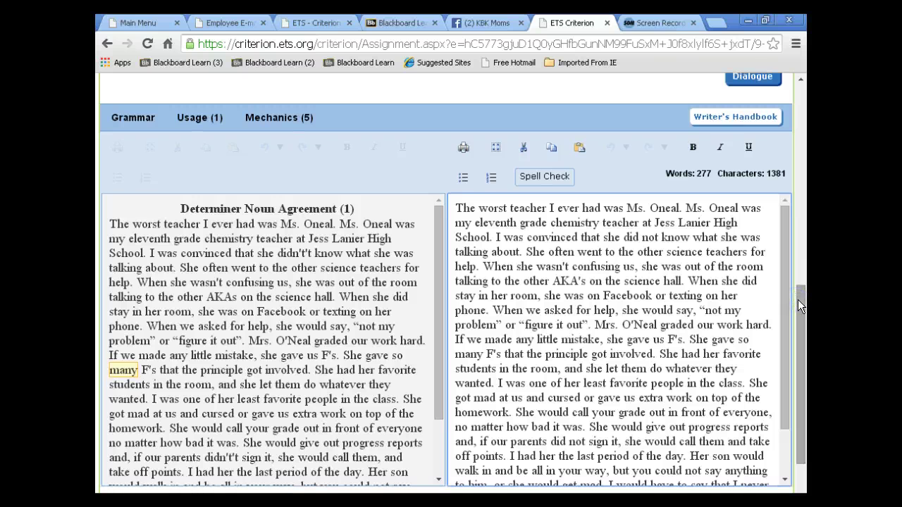
mouse_move(298, 120)
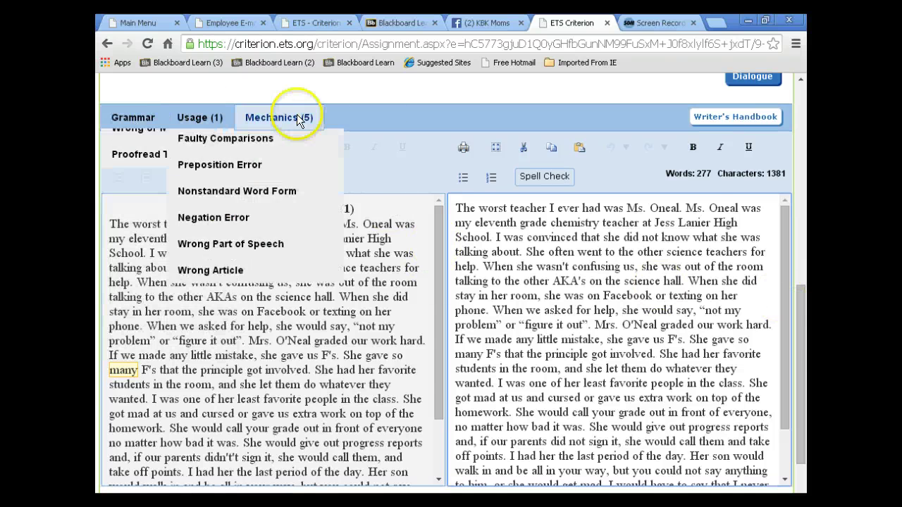
left_click_drag(799, 338, 800, 359)
Submit the essay as Attempt 2, which scores 3/6, and start an Attempt 3 revision draft
left_click(763, 437)
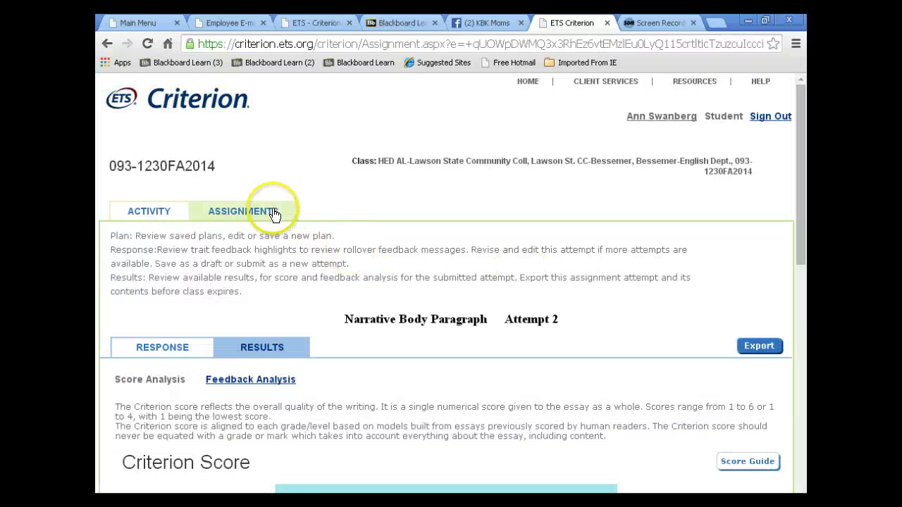
left_click(273, 215)
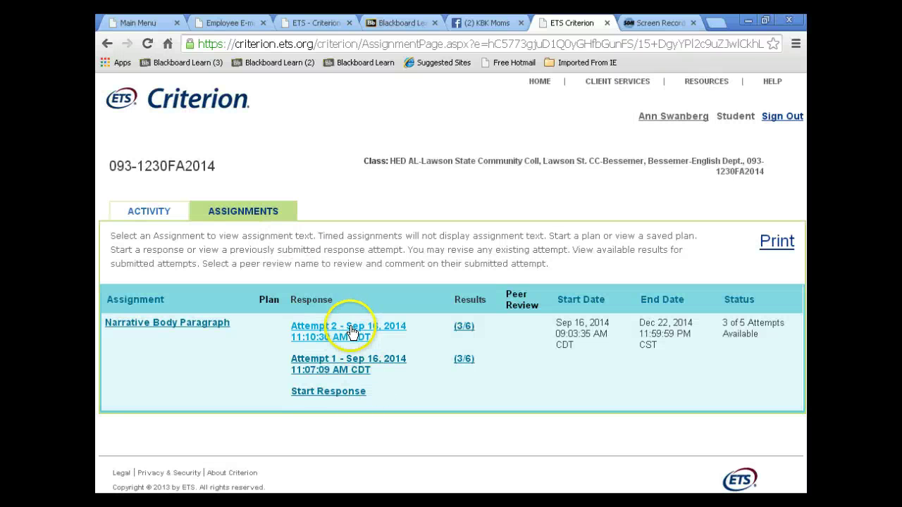
left_click(351, 333)
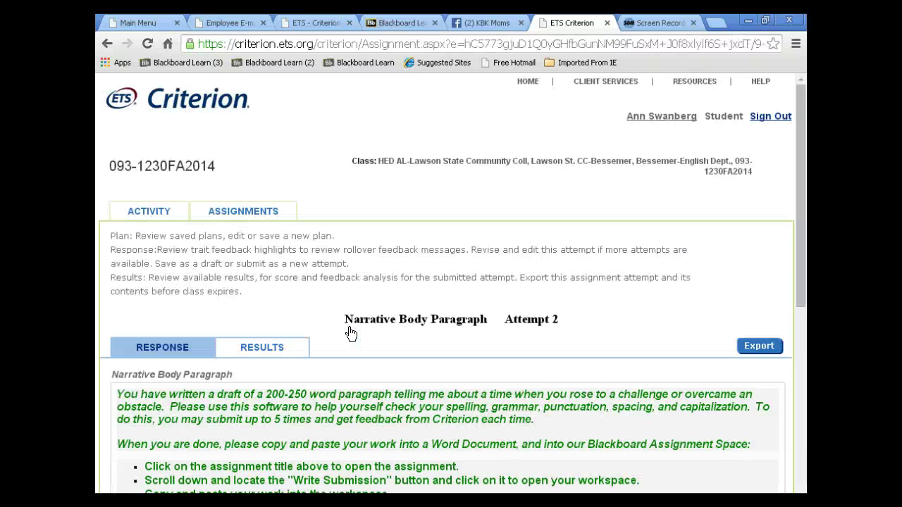
left_click_drag(802, 136, 799, 404)
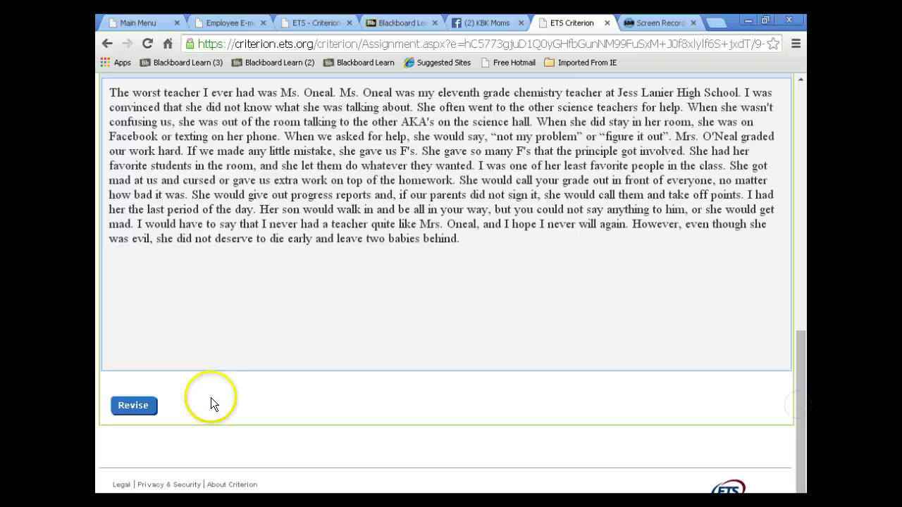
left_click(129, 405)
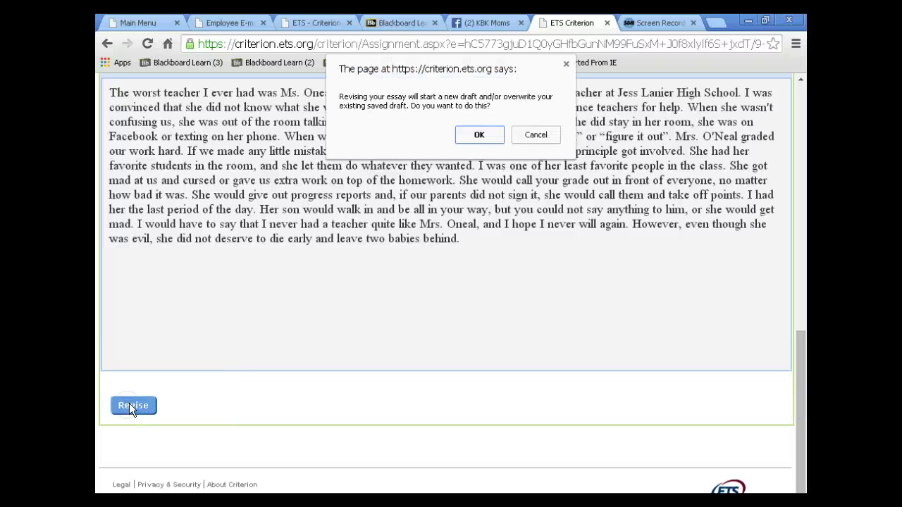
left_click(485, 135)
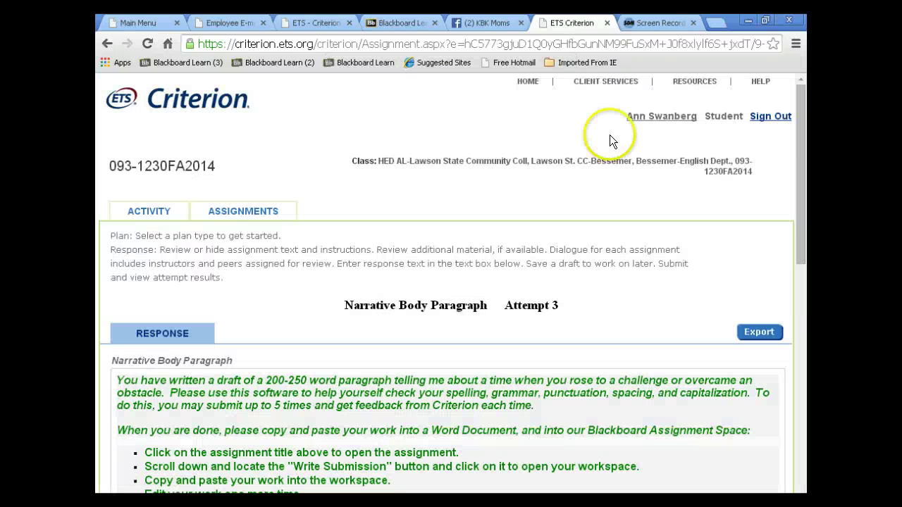
left_click_drag(796, 132, 795, 338)
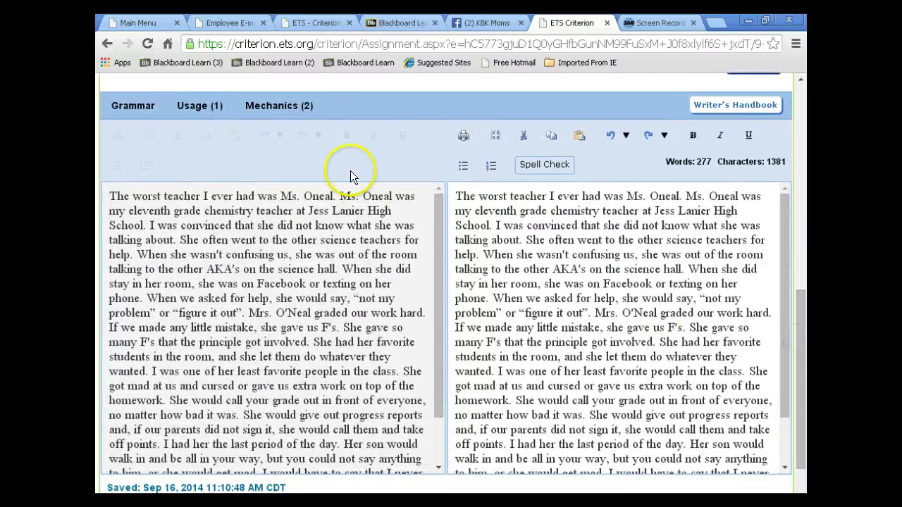
Show the Mechanics feedback for Spelling (1) and Missing Comma (1) on the essay
left_click(296, 111)
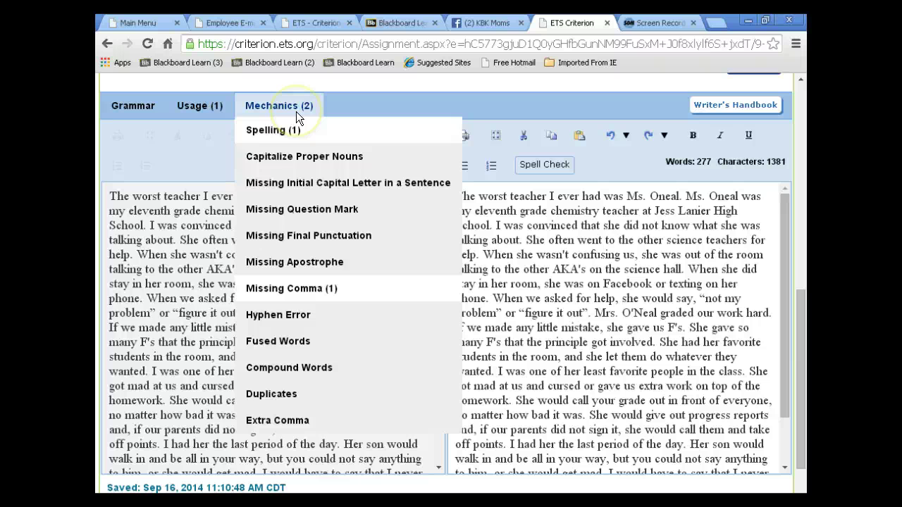
left_click(275, 130)
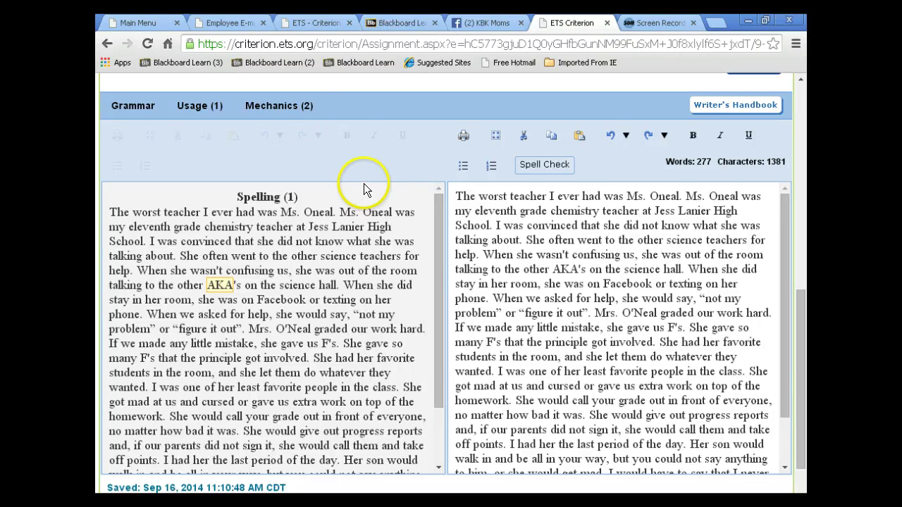
left_click(308, 106)
left_click(282, 285)
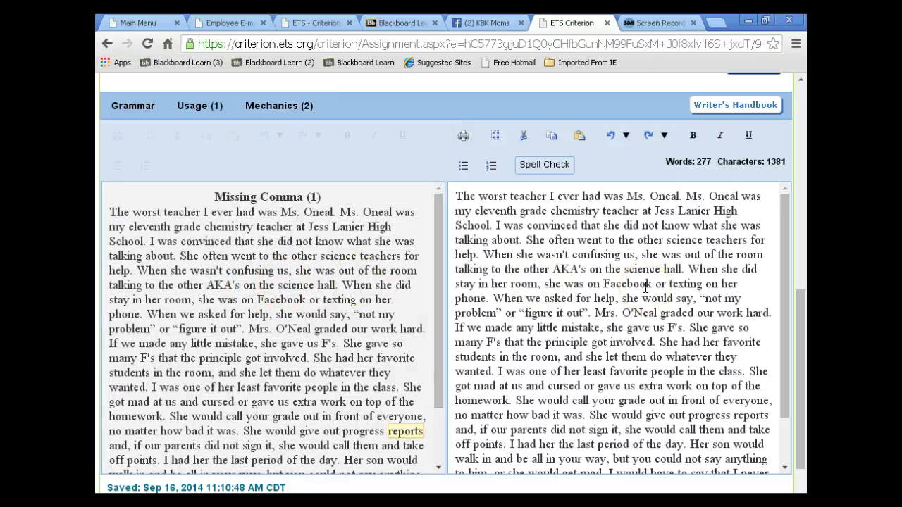
Select the whole revised essay text in the editor to copy it
left_click_drag(619, 430, 493, 430)
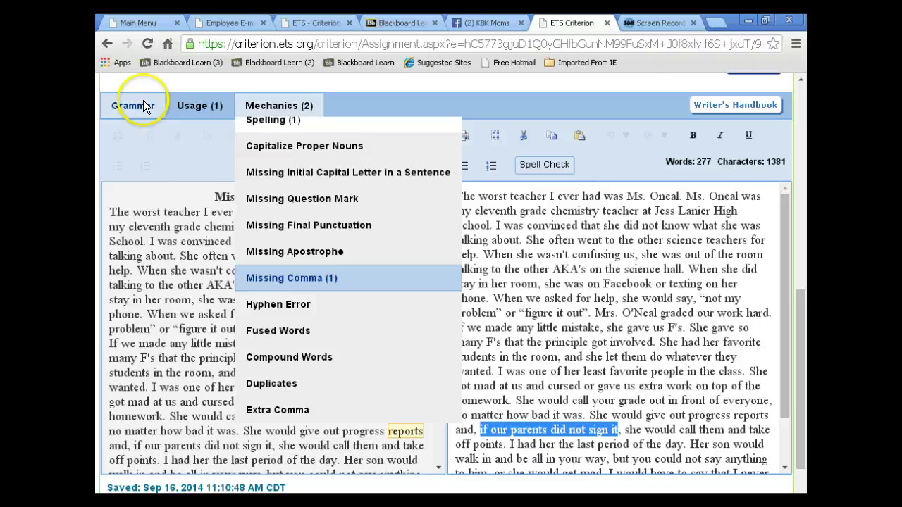
left_click(141, 105)
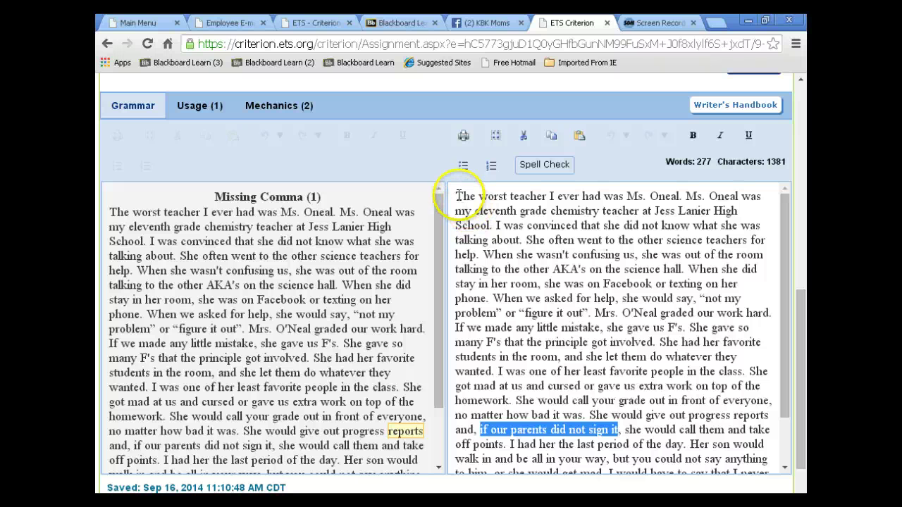
left_click_drag(457, 196, 683, 462)
key("ctrl+c")
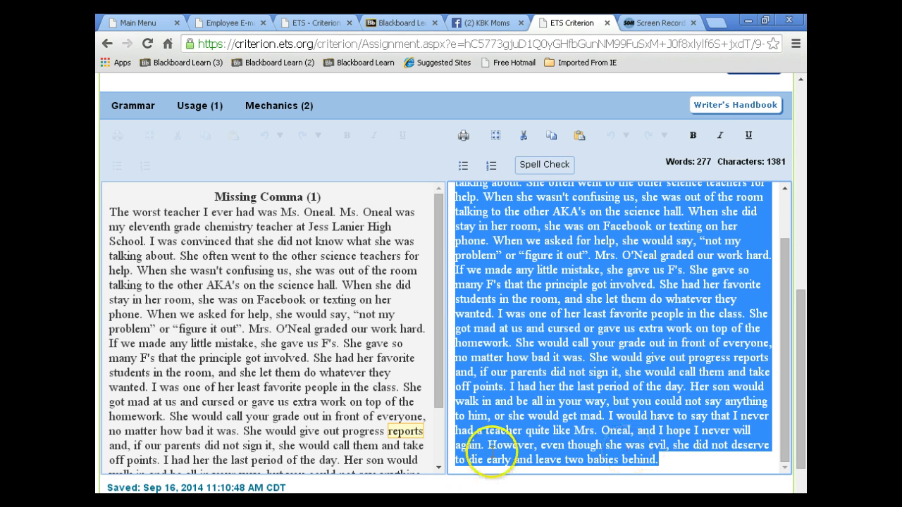
Launch Word 2007, paste the essay into the blank document, and start a blank line above it
key("super")
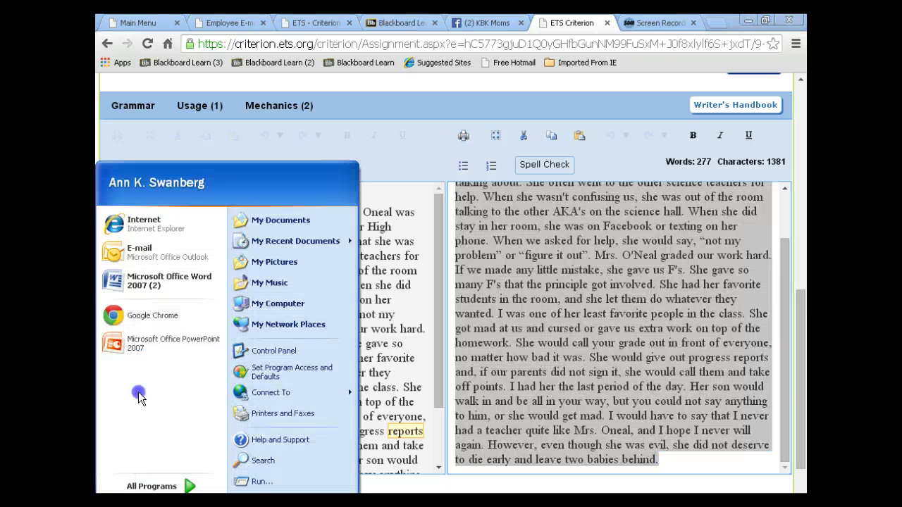
left_click(125, 275)
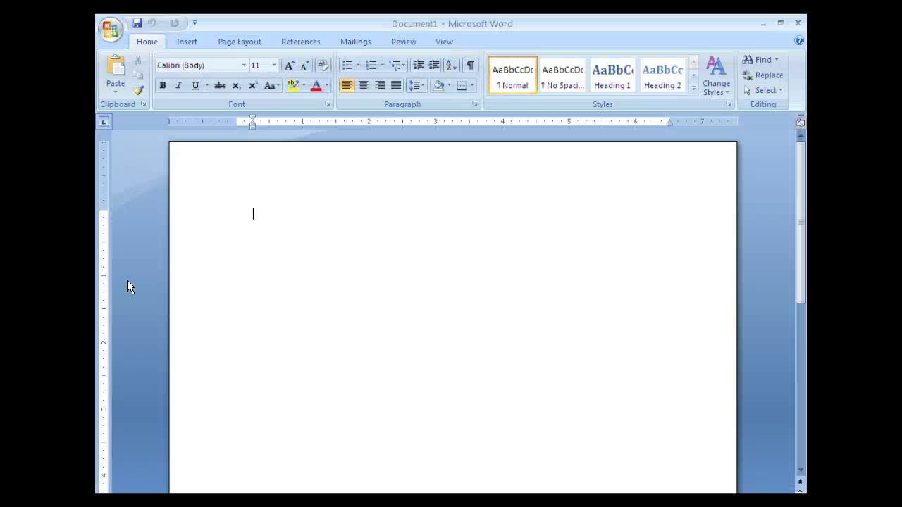
key("ctrl+v")
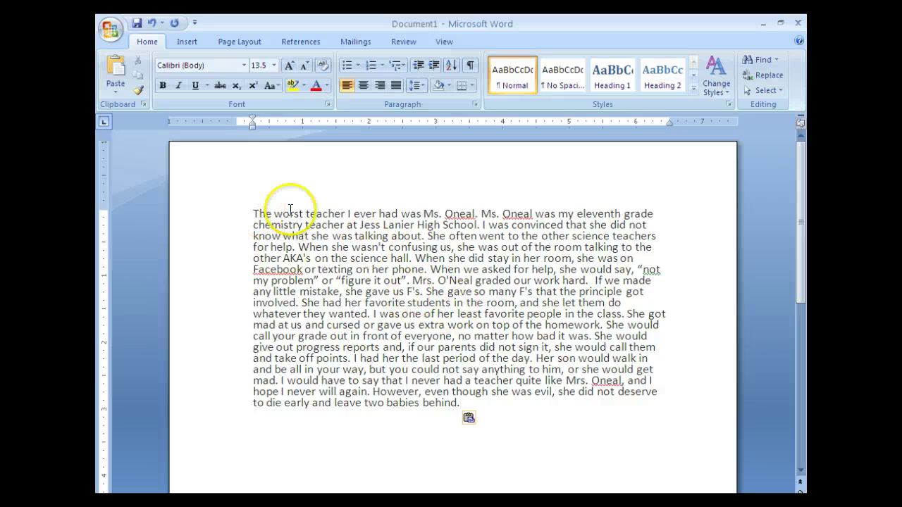
left_click(248, 210)
key("Return")
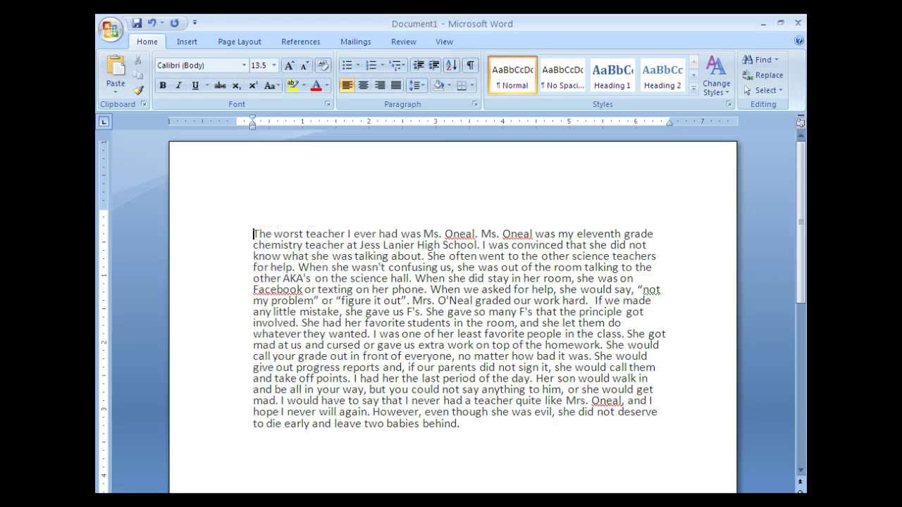
Type the heading lines: the instructor's name, 'Narrative Paragraph', 'Date', 'ENG 093 -- Time', then select them
key("Return")
key("Up")
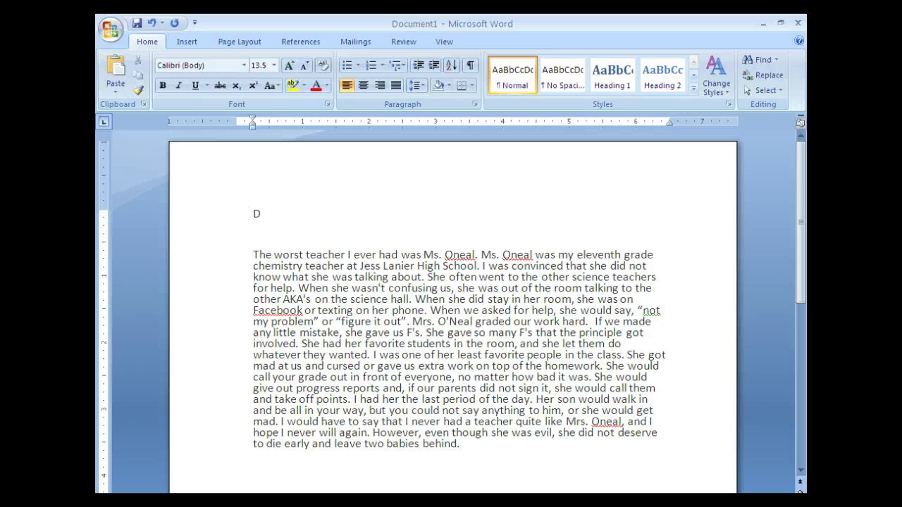
type("g")
key("Return")
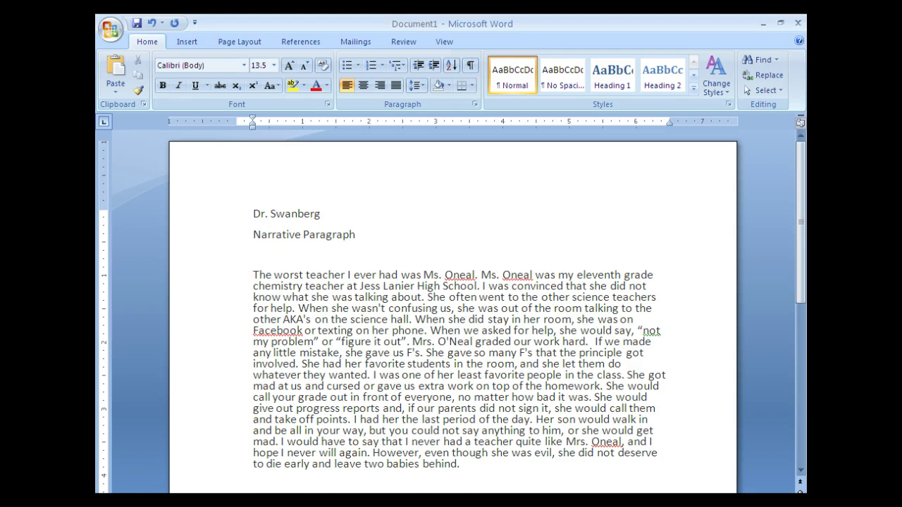
key("Return")
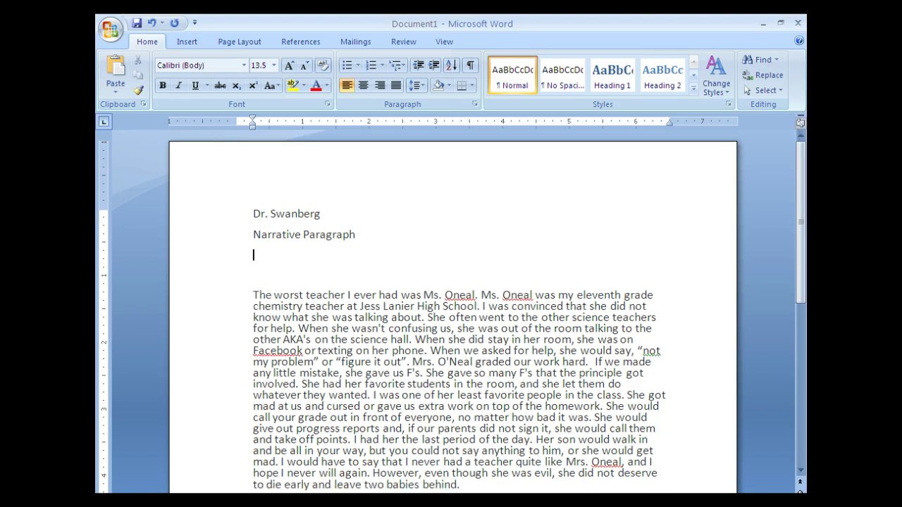
key("Return")
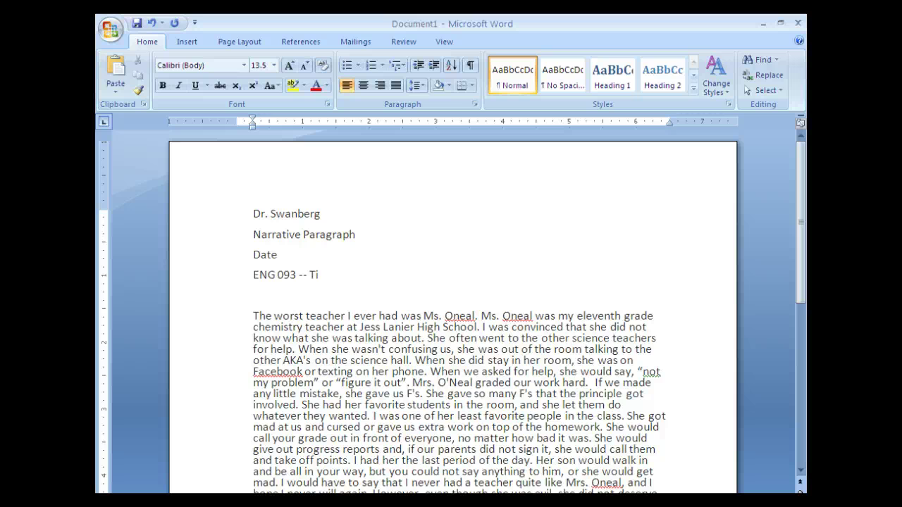
left_click_drag(336, 273, 252, 218)
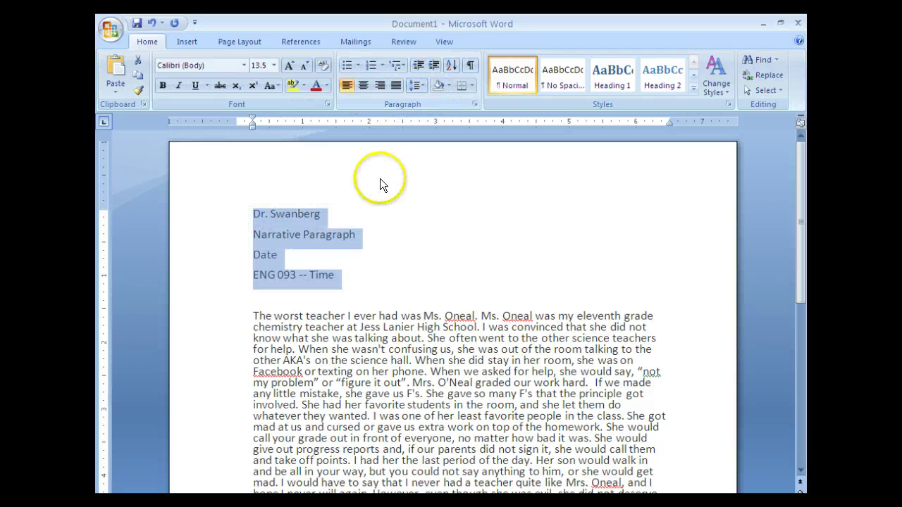
Set the heading to 1.0 spacing and the essay body to 2.0, then indent its first line
left_click(418, 88)
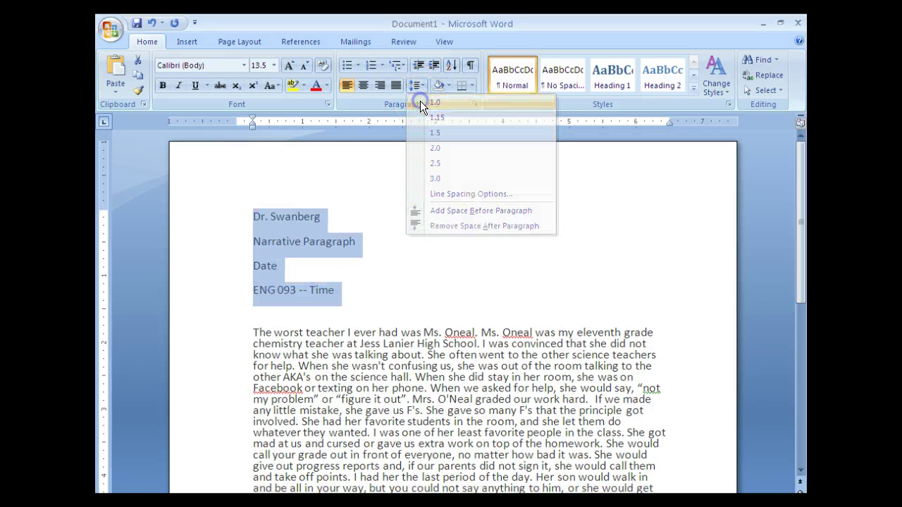
left_click(420, 101)
left_click_drag(254, 332, 465, 463)
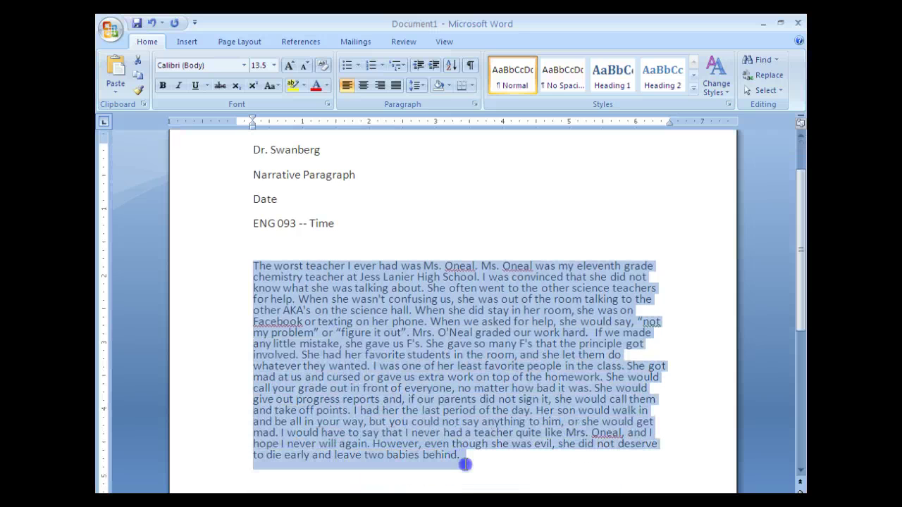
left_click(419, 86)
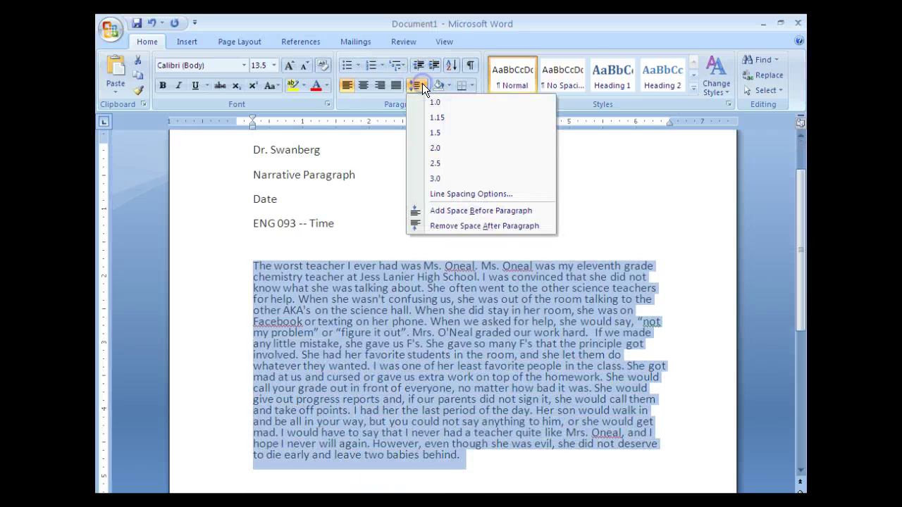
left_click(423, 148)
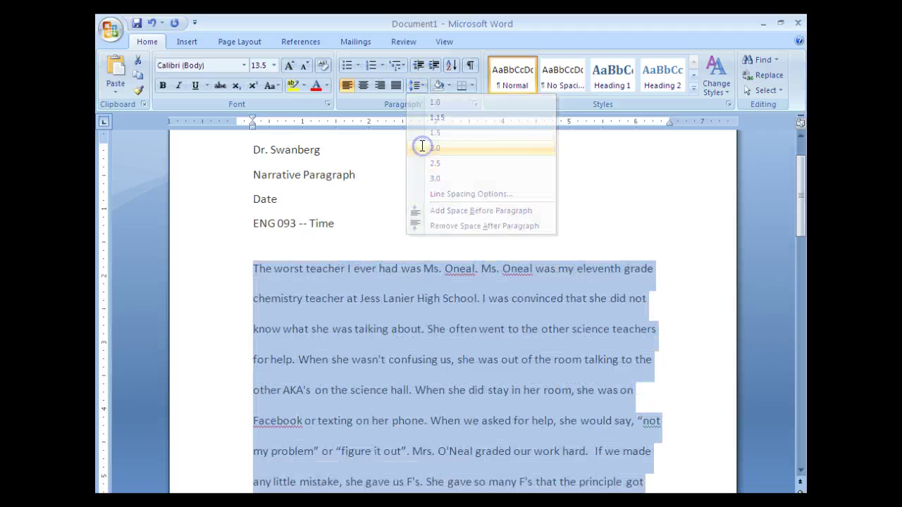
left_click(255, 262)
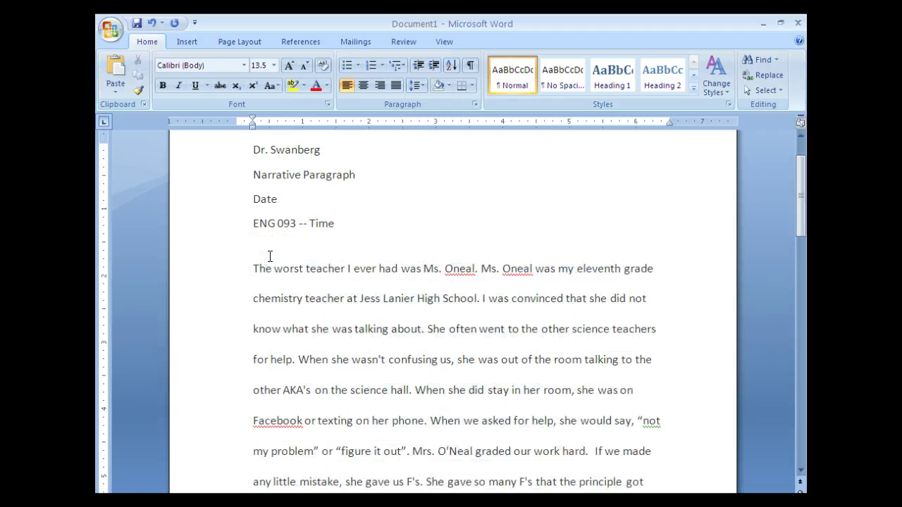
key("Tab")
Select all the document text and set it to Times New Roman, size 12
left_click(780, 89)
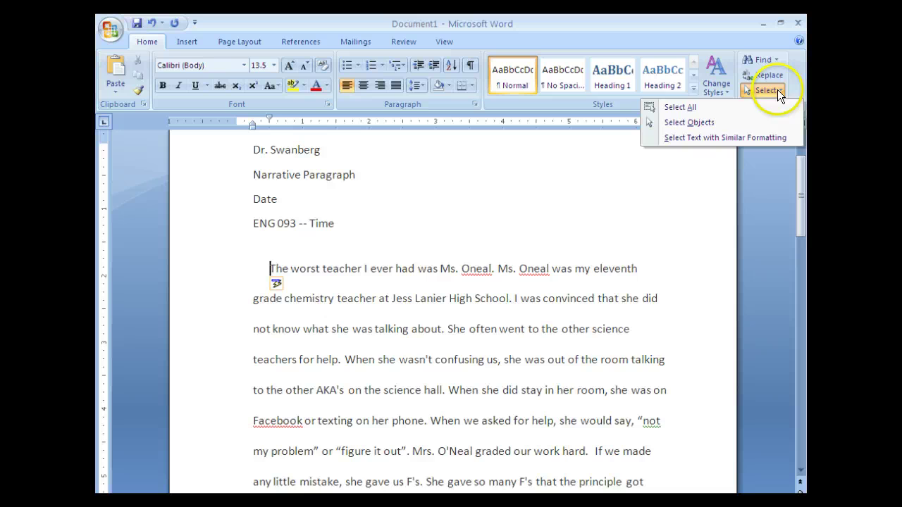
left_click(699, 111)
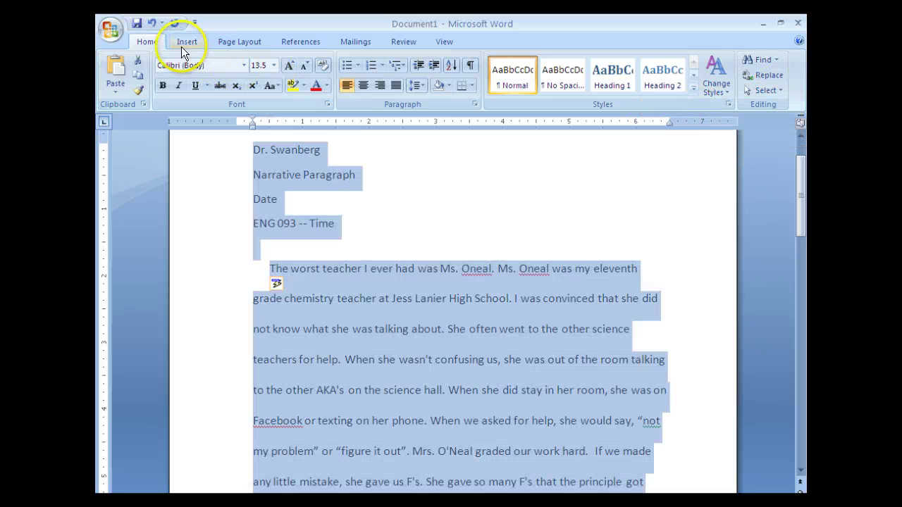
left_click(241, 65)
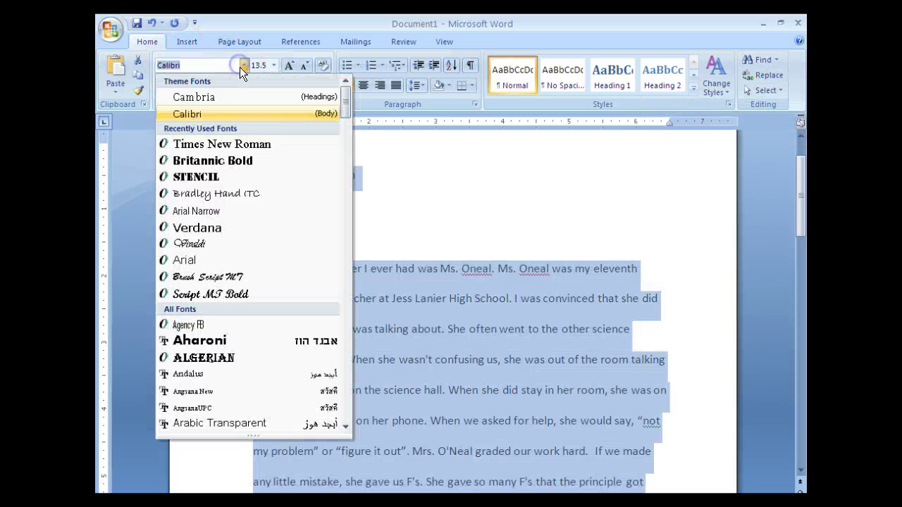
left_click(220, 145)
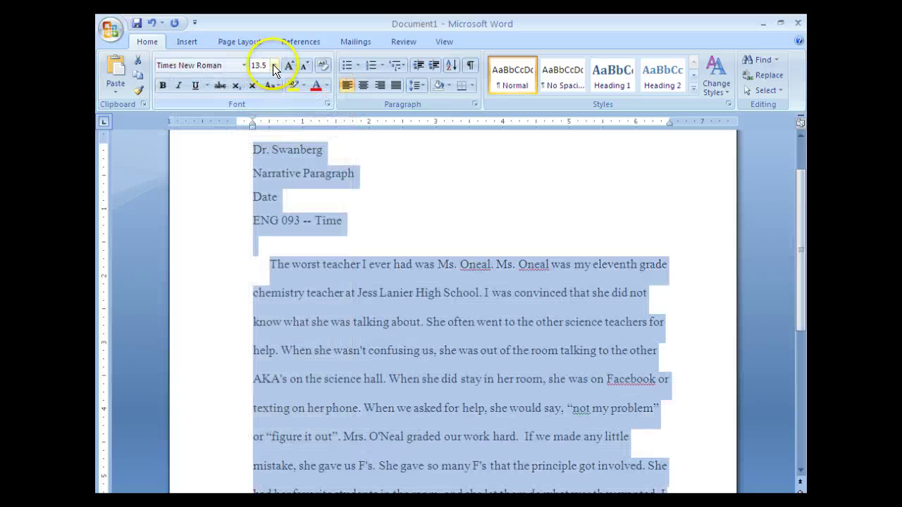
left_click(273, 65)
left_click(258, 125)
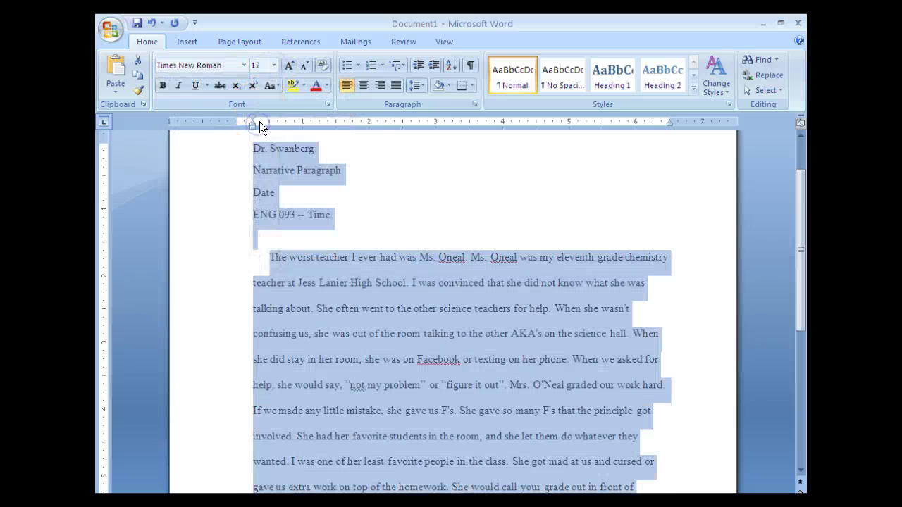
left_click(578, 184)
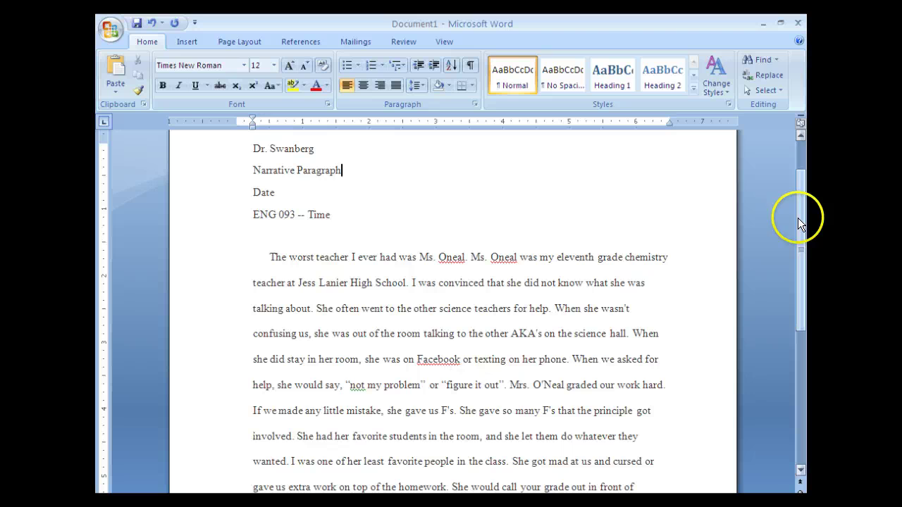
Remove the space after the four heading lines and add a blank line after 'ENG 093 -- Time'
left_click_drag(332, 214, 240, 148)
left_click(420, 88)
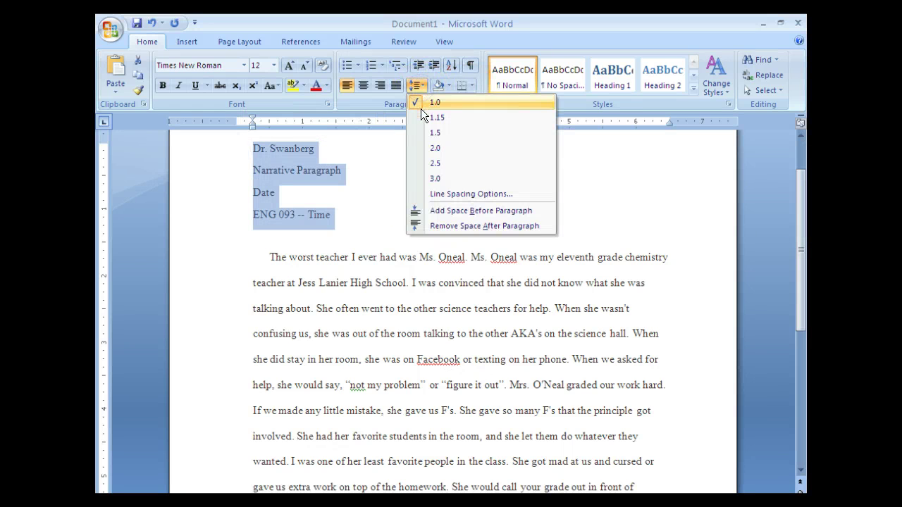
left_click(419, 104)
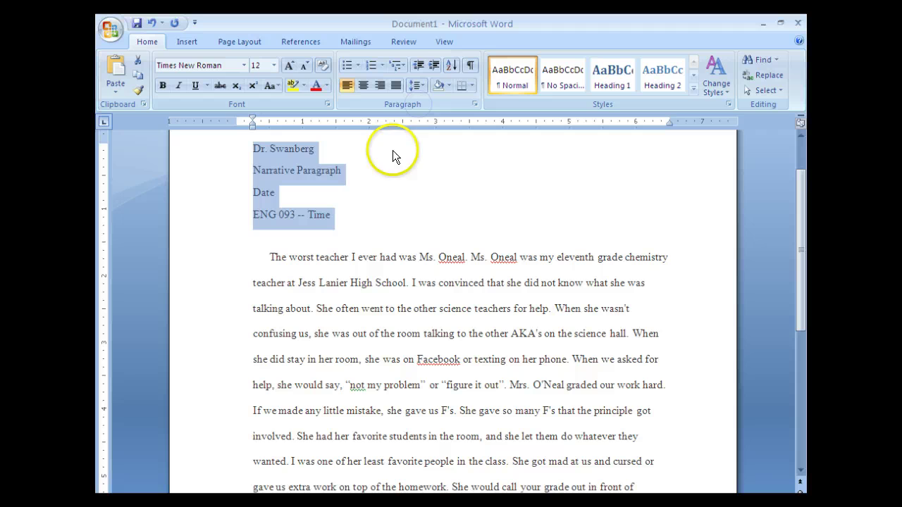
left_click(423, 88)
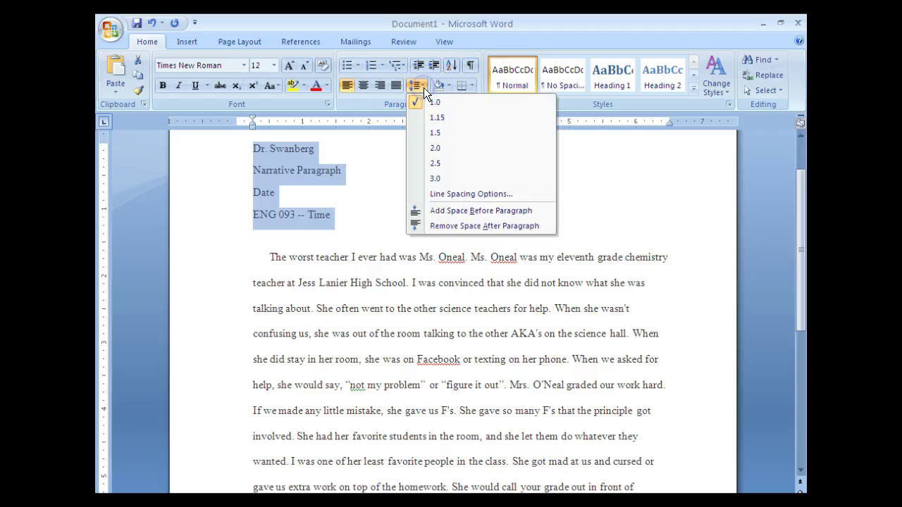
left_click(429, 225)
left_click(402, 195)
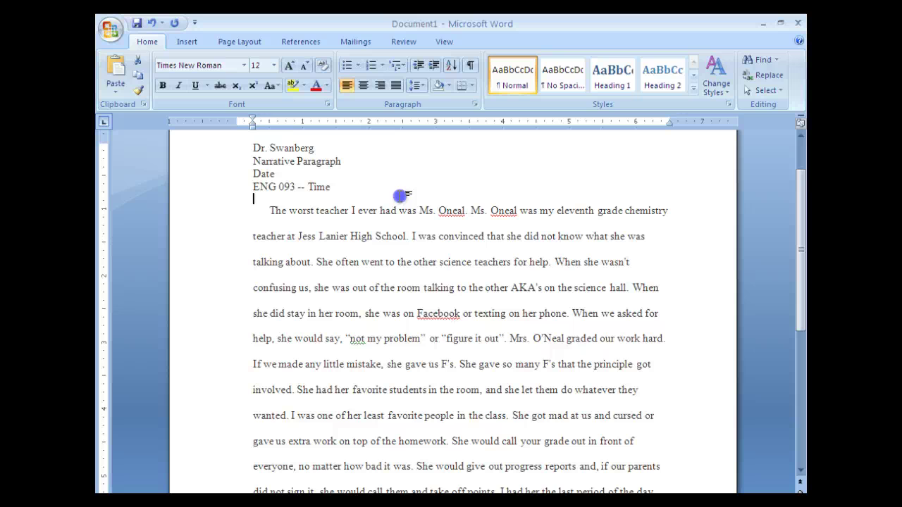
key("Return")
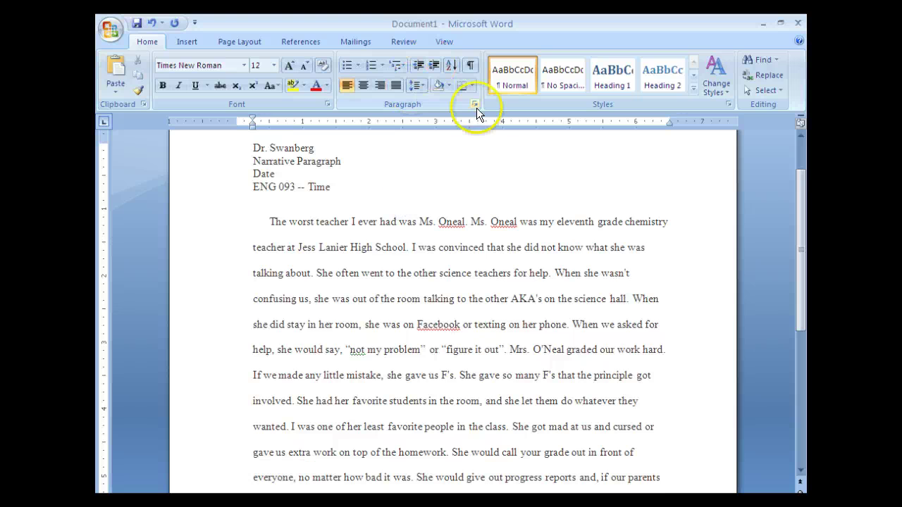
Select the formatted heading and essay text for copying, then switch to the Blackboard Learn tab
mouse_move(798, 233)
left_mouse_down()
mouse_move(801, 303)
mouse_move(804, 205)
mouse_move(795, 265)
mouse_move(795, 236)
left_mouse_up()
left_click_drag(247, 146, 528, 441)
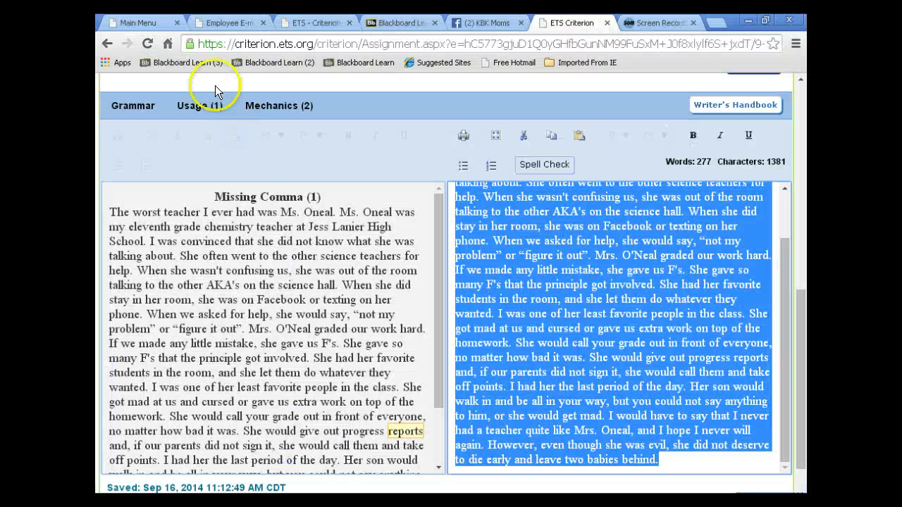
left_click(405, 22)
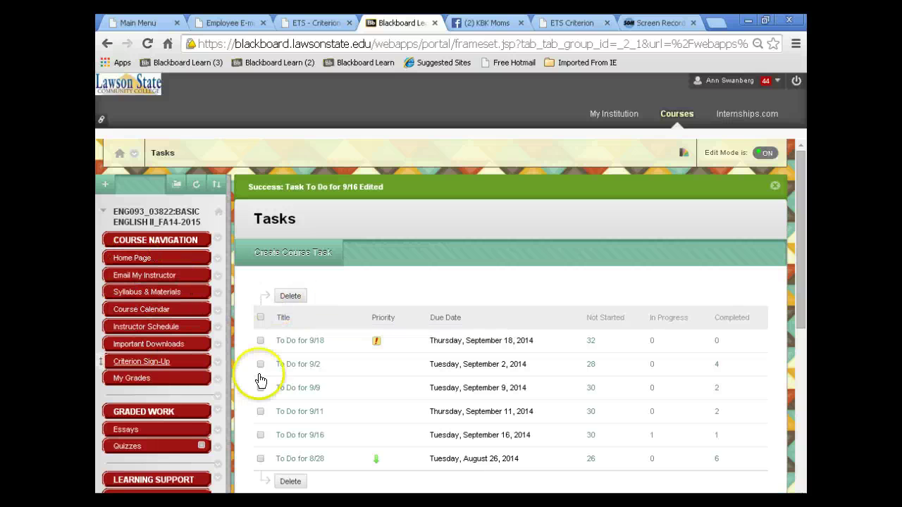
Go to the course's Essays area and locate the Narrative Body Paragraph assignment
left_click(129, 433)
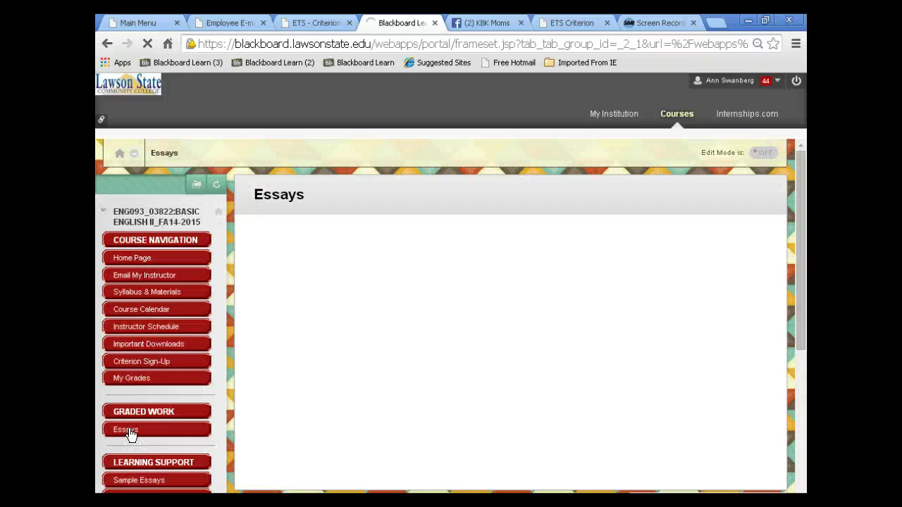
left_click_drag(796, 183, 796, 218)
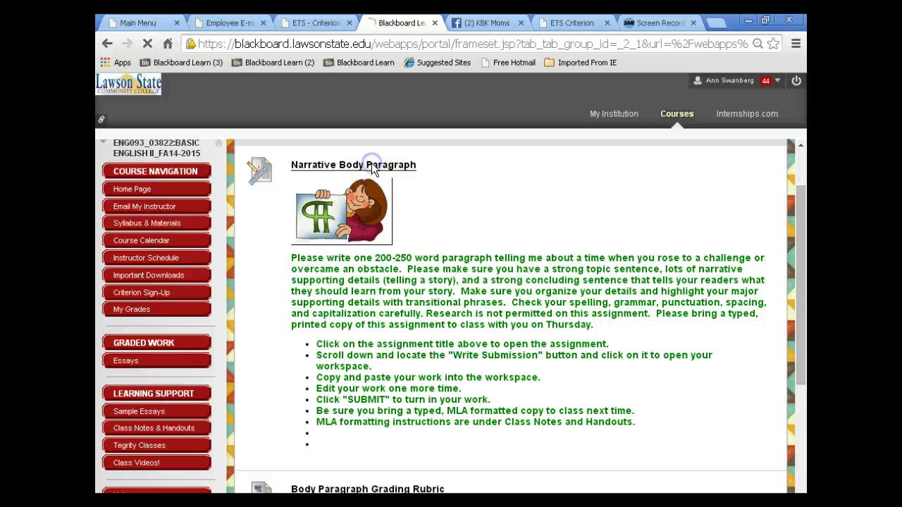
Open Write Submission and paste the formatted 285-word essay into the text box
scroll(793, 143, "down", 6)
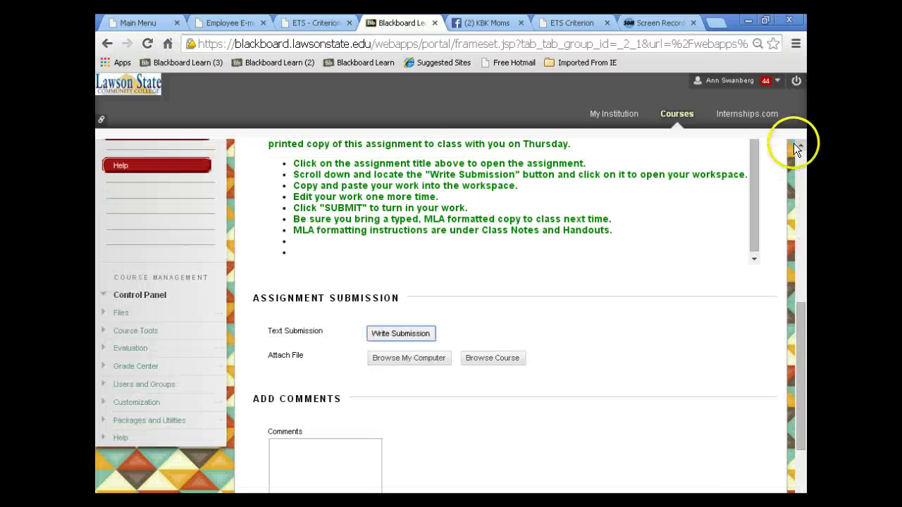
left_click(400, 339)
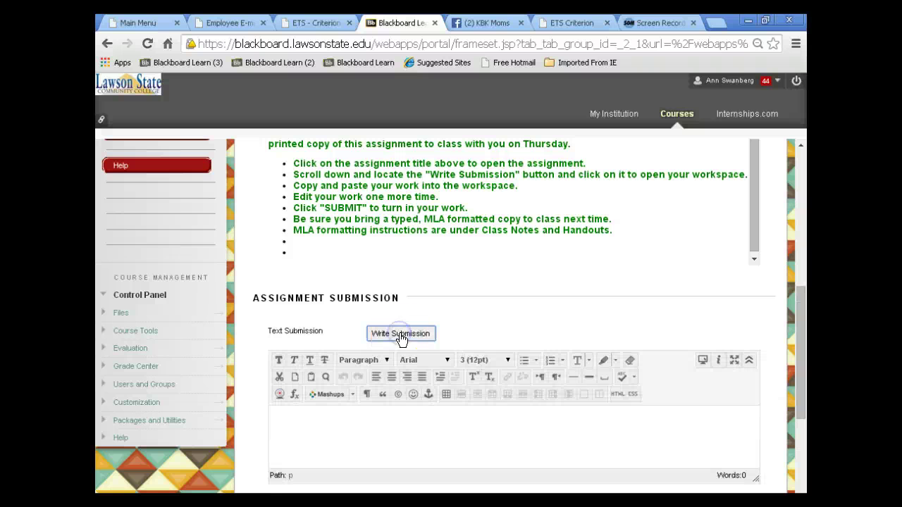
left_click(383, 427)
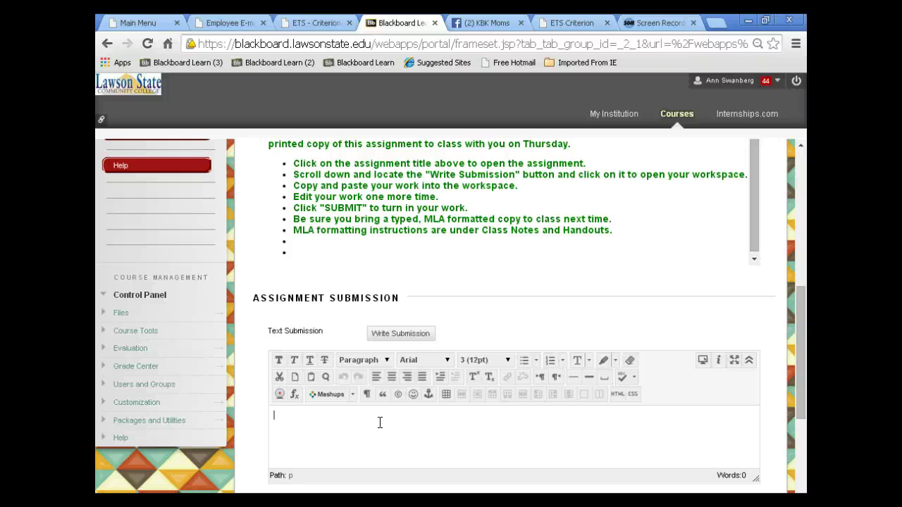
key("ctrl+v")
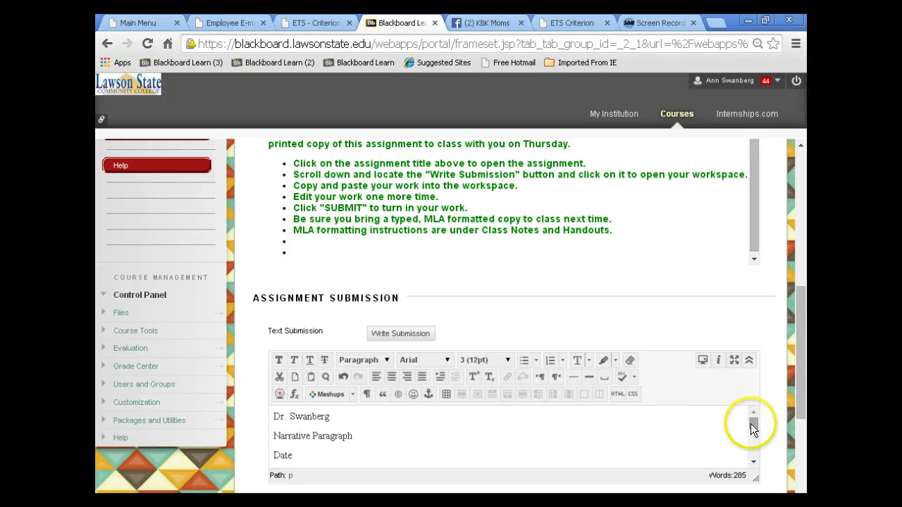
Submit the Narrative Body Paragraph assignment
left_click_drag(751, 423, 750, 458)
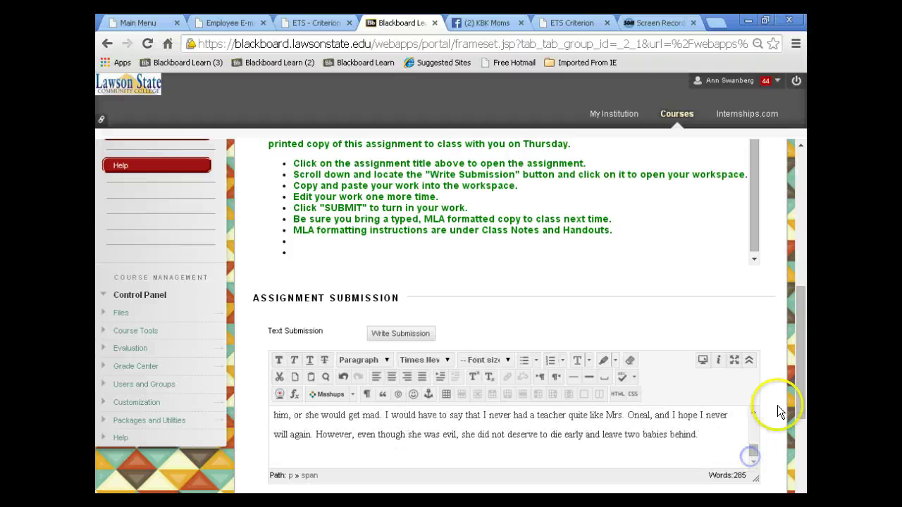
left_click_drag(794, 303, 798, 431)
left_click(737, 493)
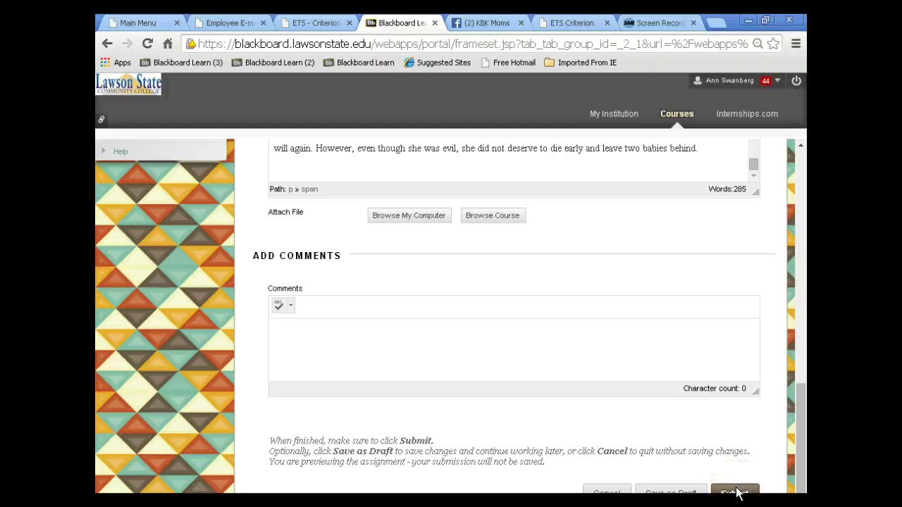
left_click(737, 493)
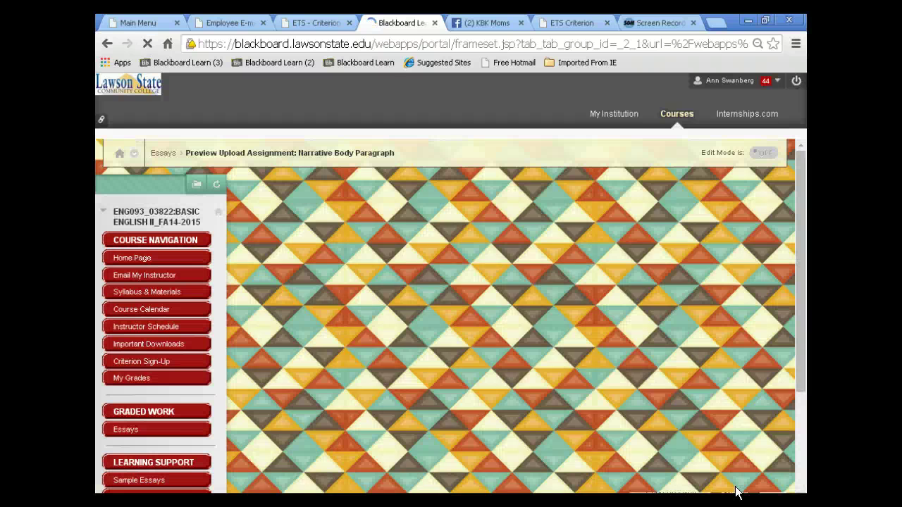
Open Email My Instructor from the course menu to start a message to All Instructor Users
scroll(798, 284, "down", 5)
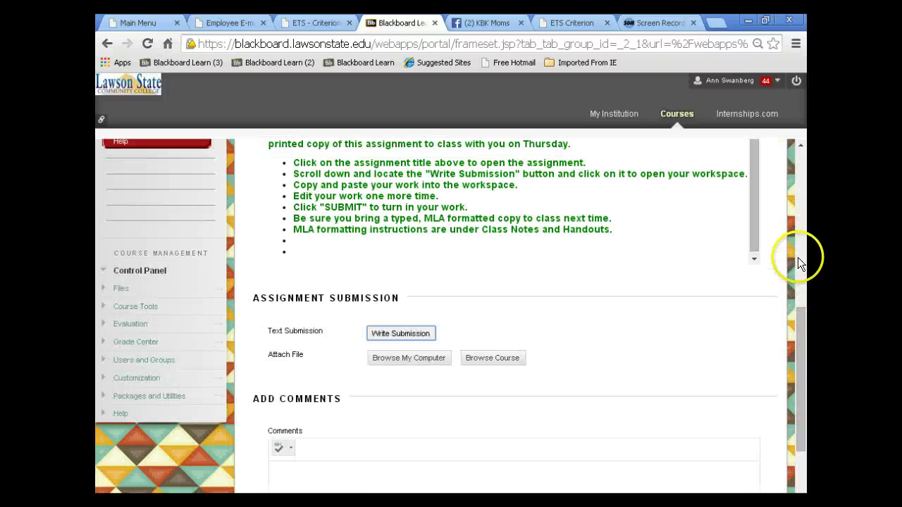
left_click_drag(801, 345, 752, 248)
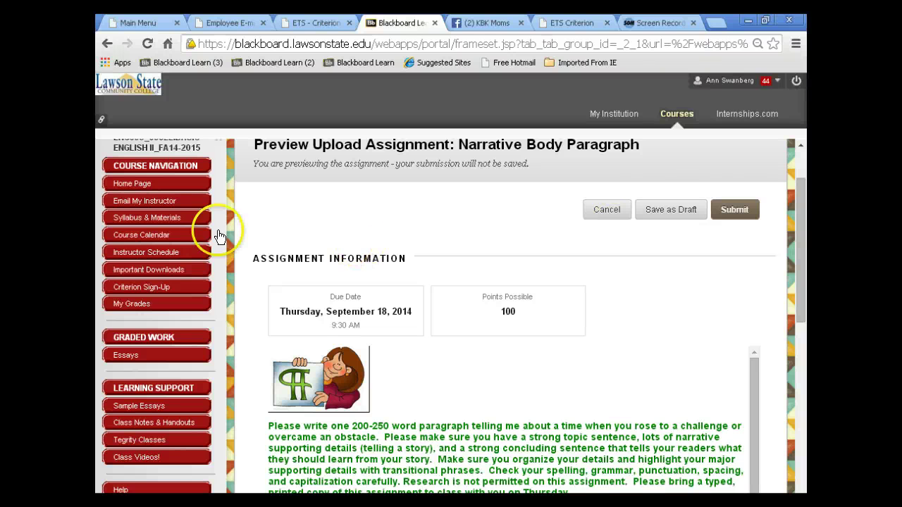
left_click(150, 201)
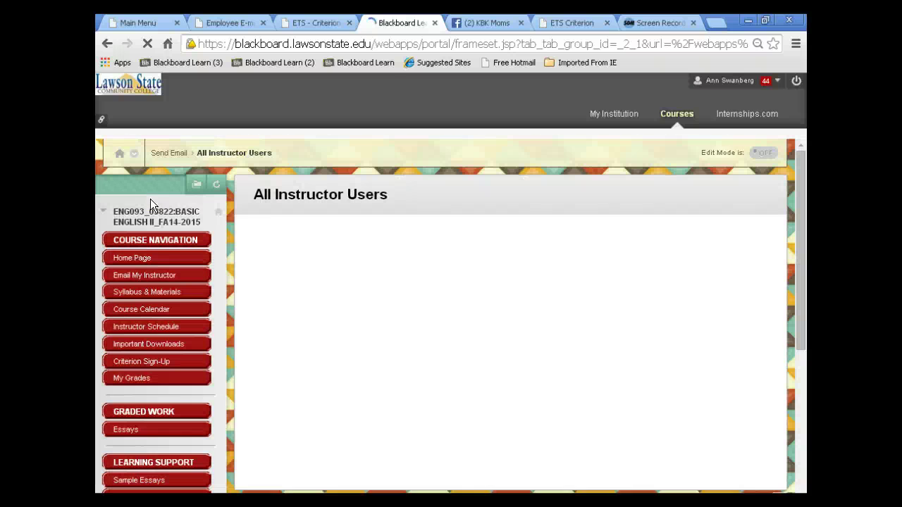